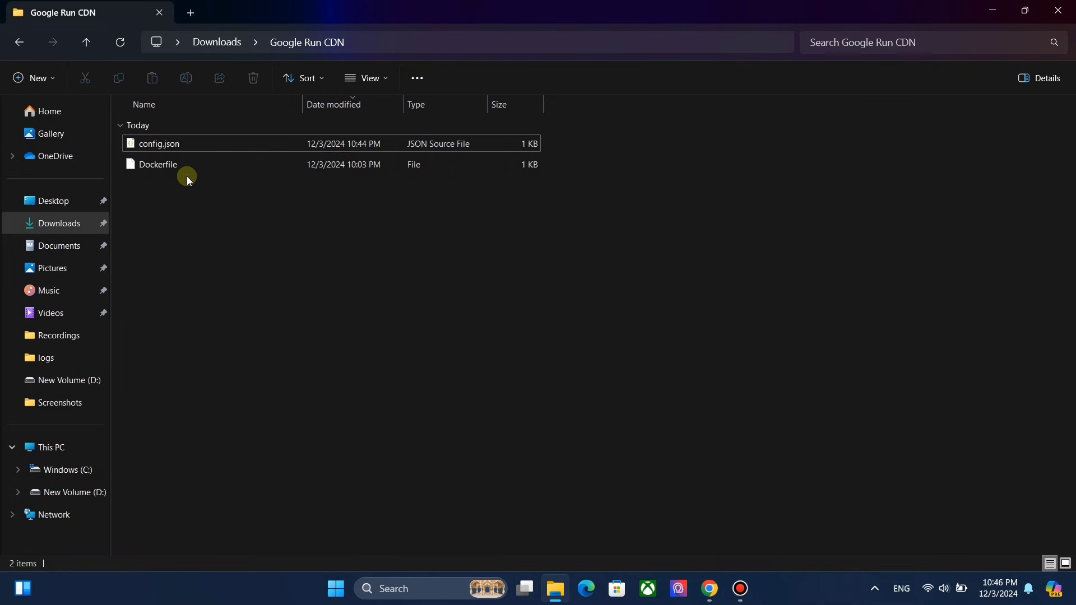
# Open config.json in Notepad and select the generated UUID on the V2Fly page.
pyautogui.rightClick(183, 139)
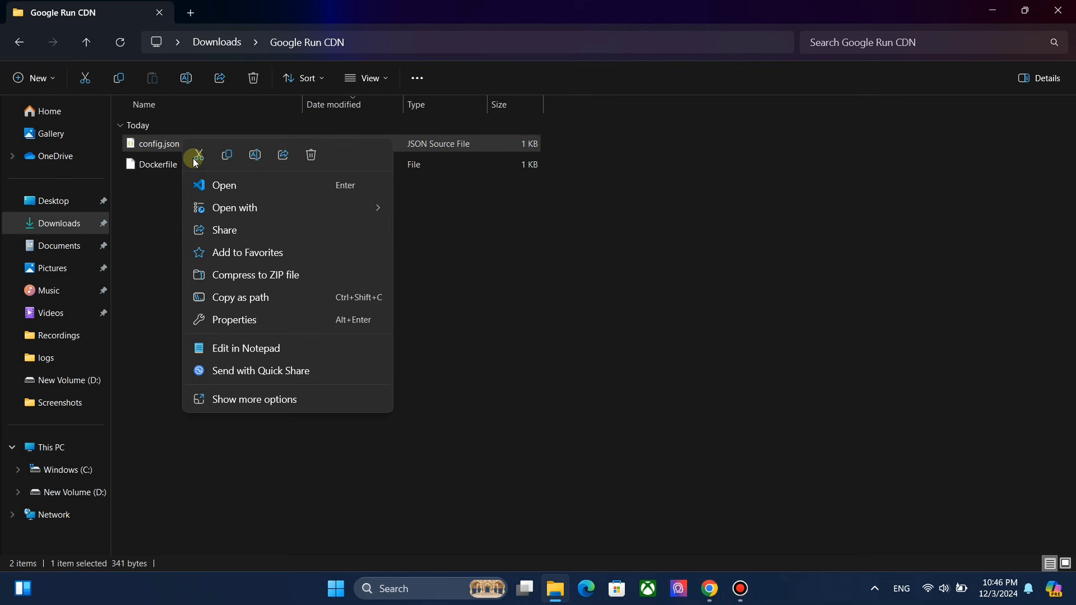
pyautogui.click(263, 353)
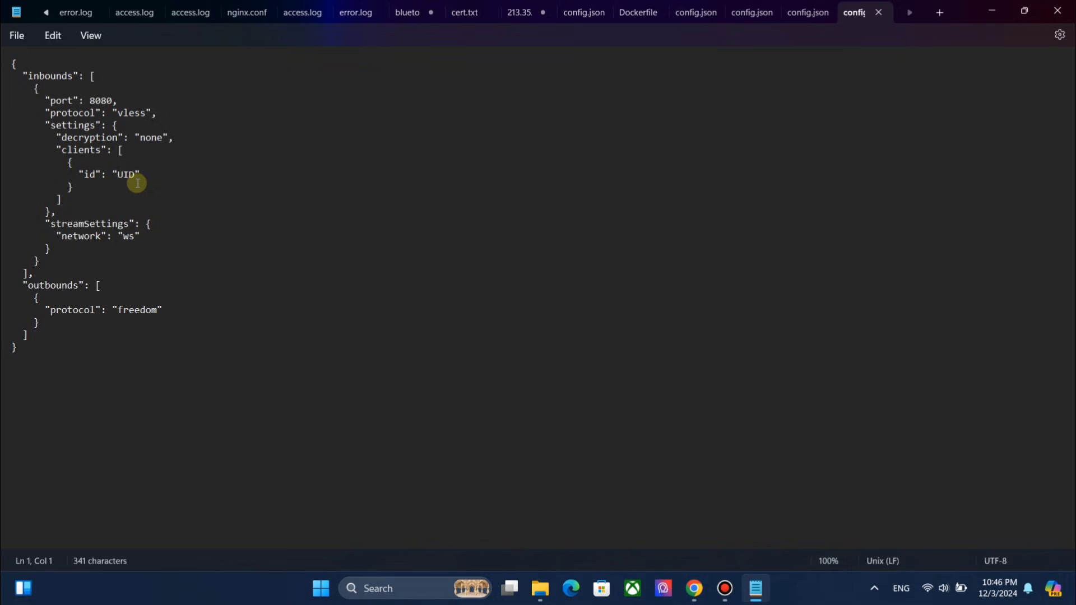
pyautogui.click(694, 588)
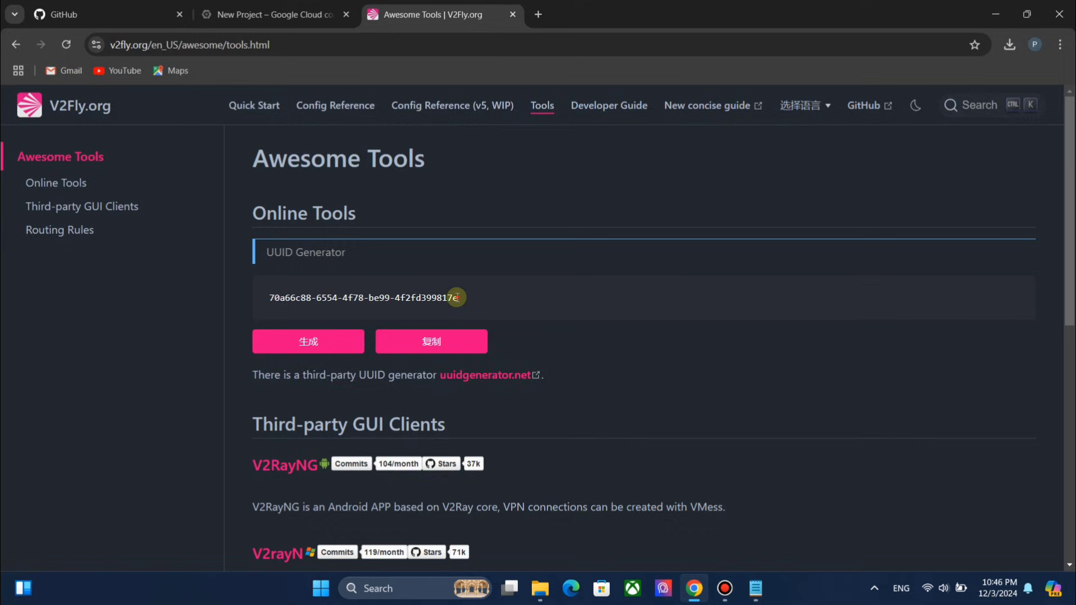
pyautogui.moveTo(458, 298); pyautogui.dragTo(269, 297)
pyautogui.hotkey('ctrl', 'c')
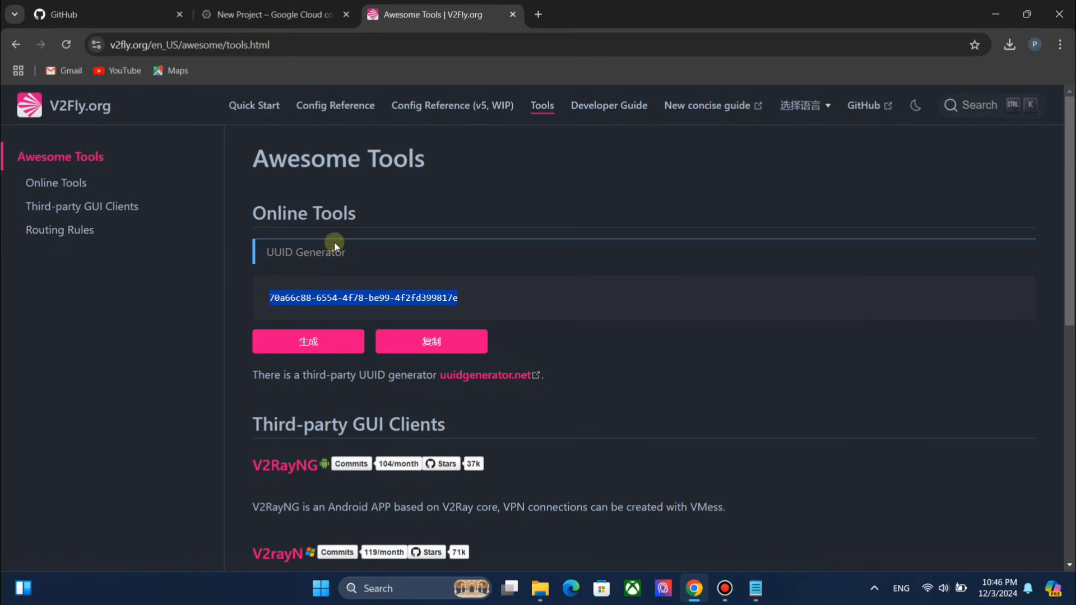
# Paste the UUID over the UID placeholder, then save and close config.json.
pyautogui.click(995, 14)
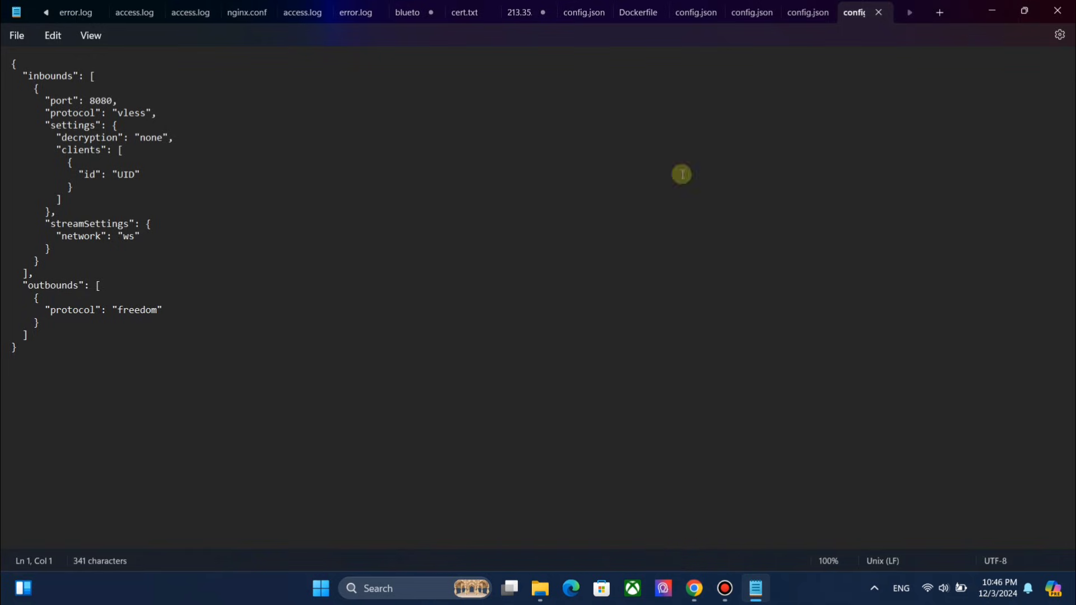
pyautogui.doubleClick(131, 175)
pyautogui.hotkey('ctrl', 'v')
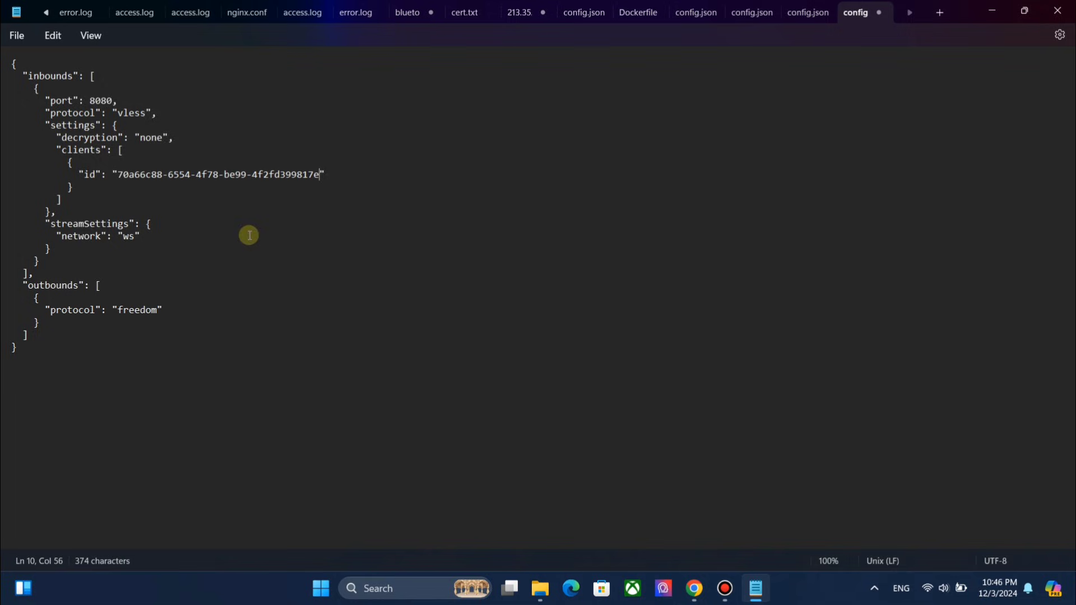
pyautogui.click(21, 36)
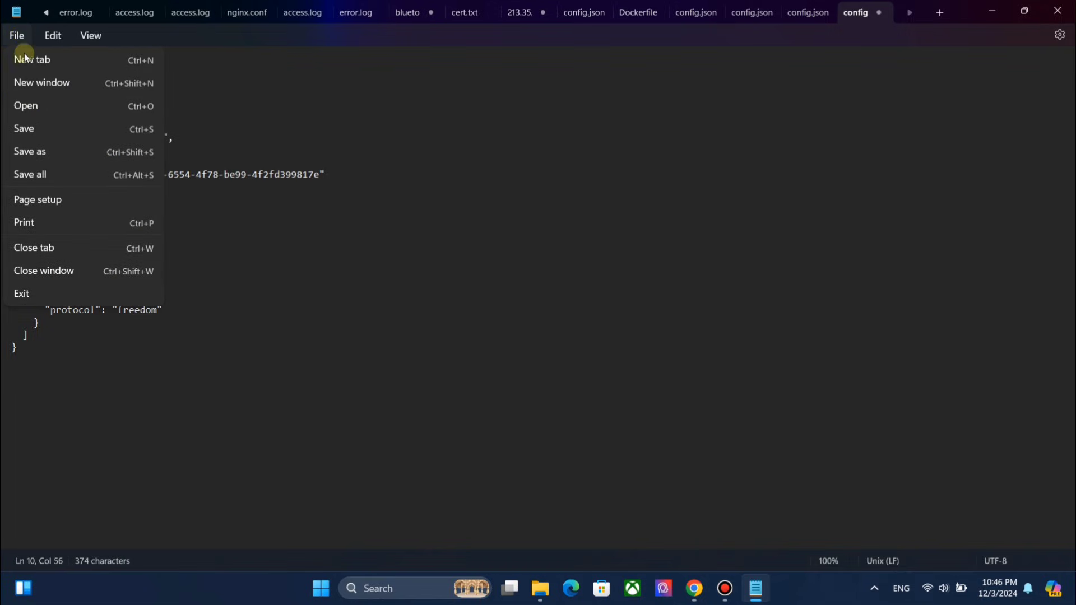
pyautogui.click(47, 134)
pyautogui.click(1057, 13)
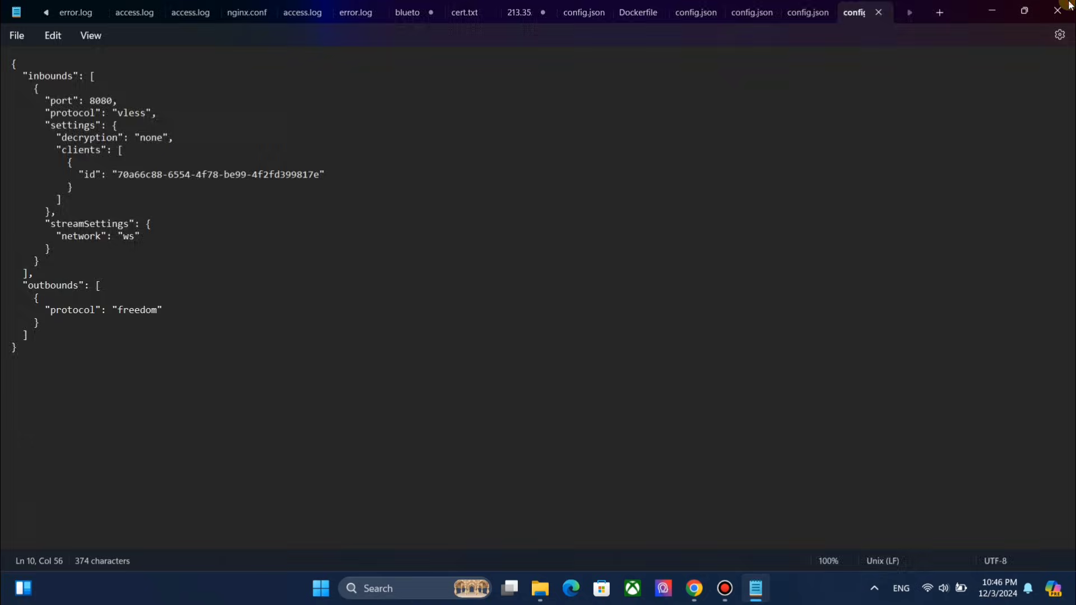
# Create a private GitHub repository named Google-Run-CDN with a README file.
pyautogui.click(709, 588)
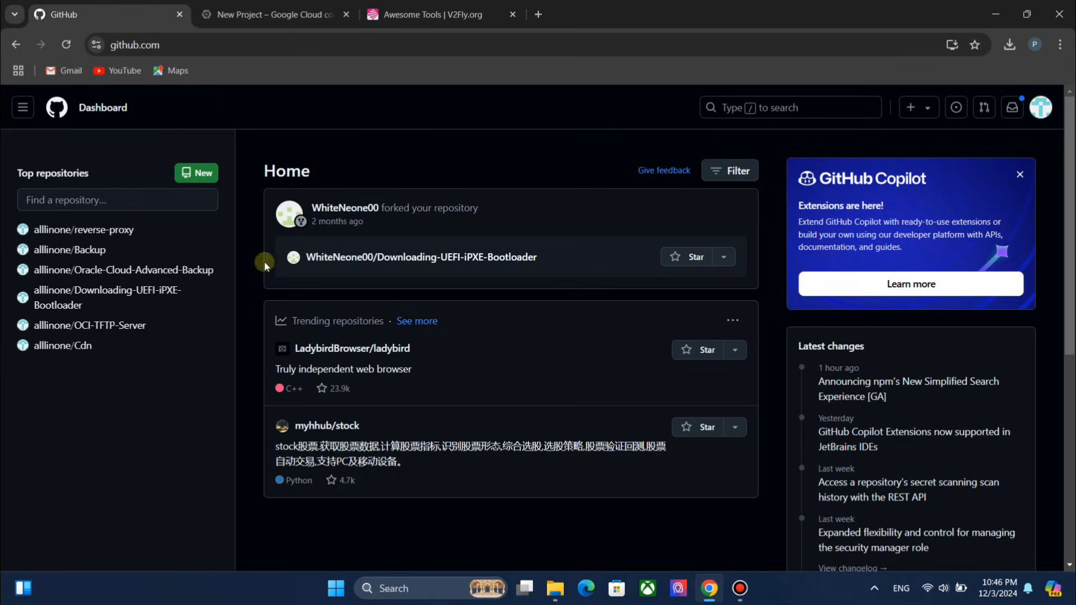
pyautogui.click(198, 171)
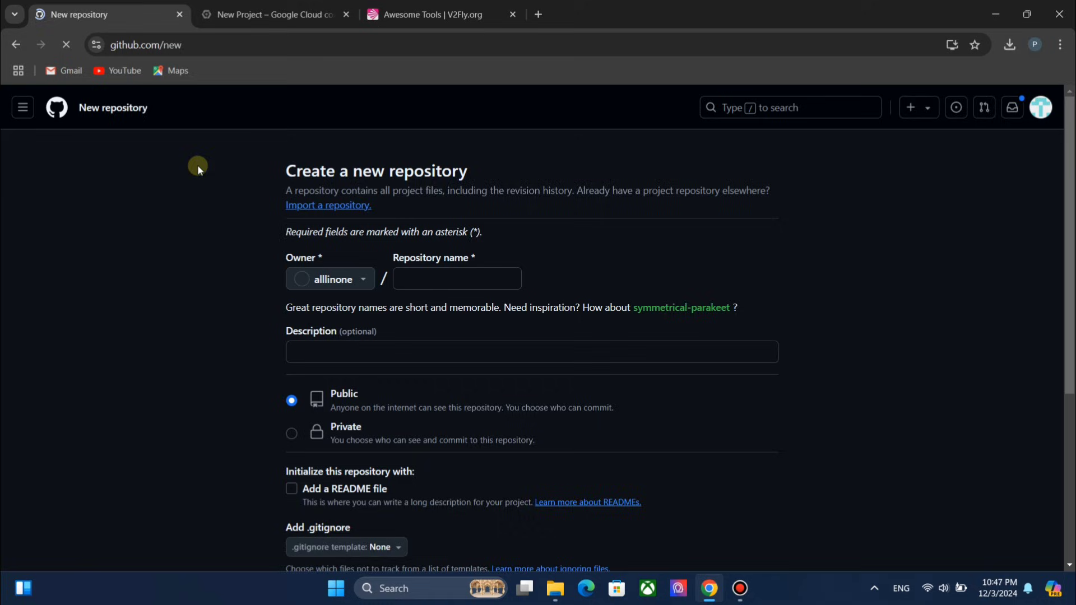
pyautogui.click(428, 277)
pyautogui.write('Google Run CDN')
pyautogui.scroll(-2, 362, 421)
pyautogui.click(305, 321)
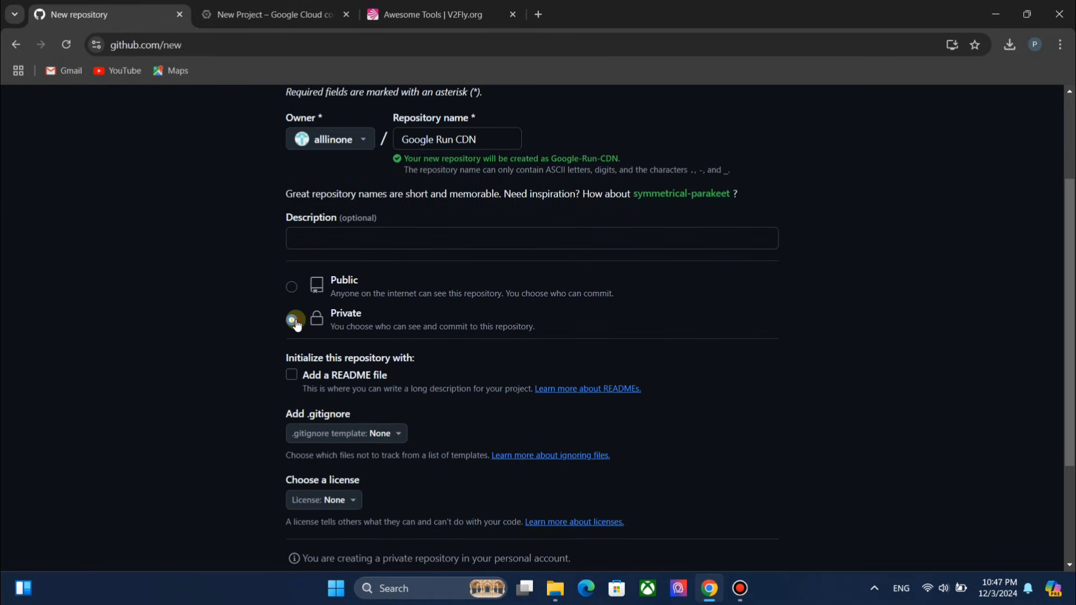
pyautogui.scroll(-1, 380, 341)
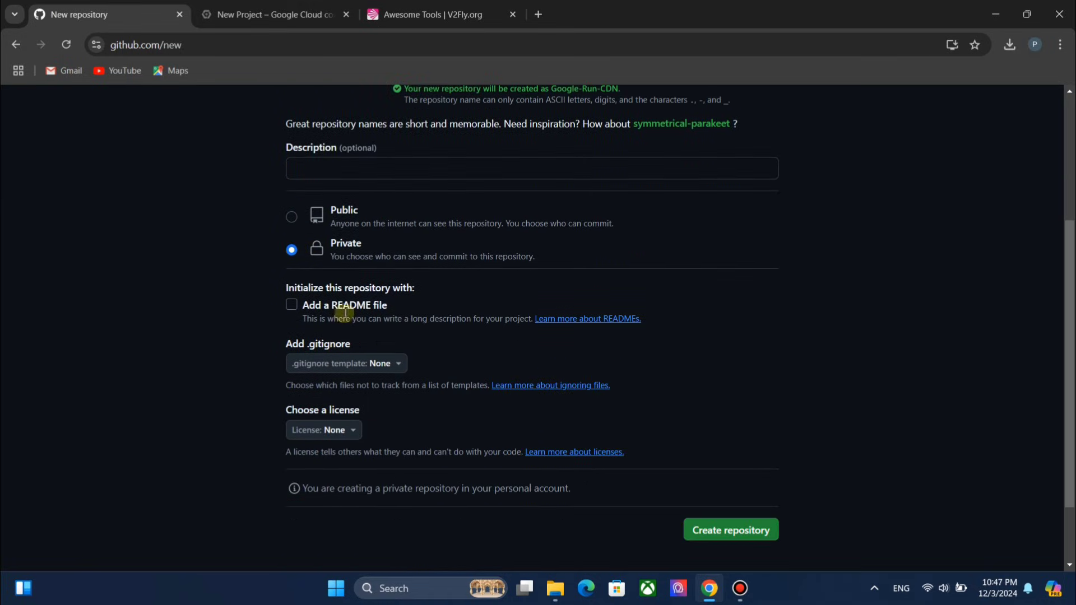
pyautogui.click(296, 305)
pyautogui.scroll(-2, 448, 321)
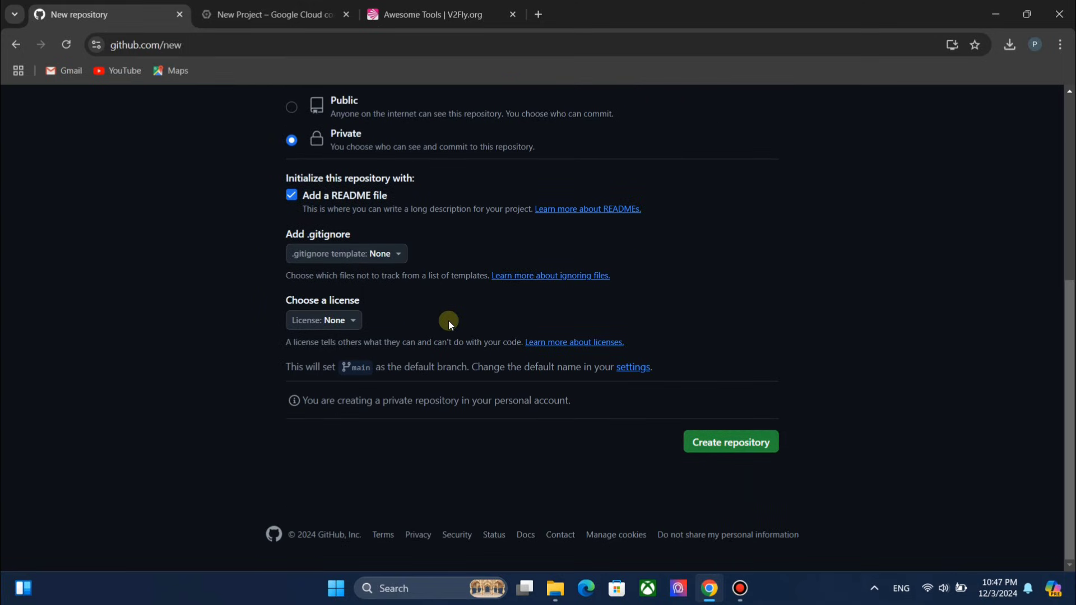
pyautogui.click(752, 441)
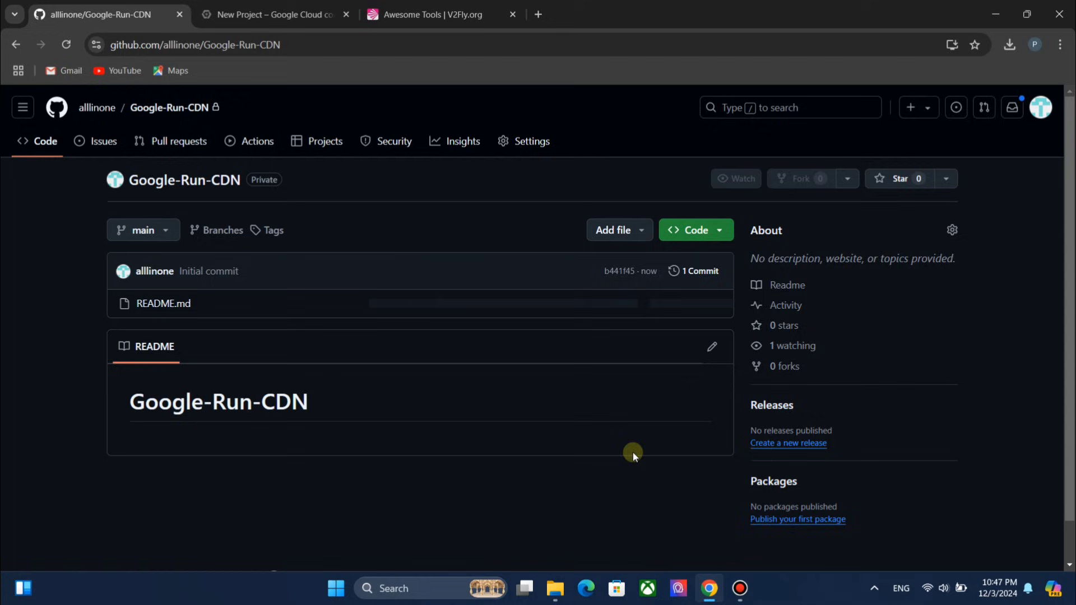
# Upload config.json and Dockerfile to the Google-Run-CDN repository.
pyautogui.click(645, 230)
pyautogui.click(641, 280)
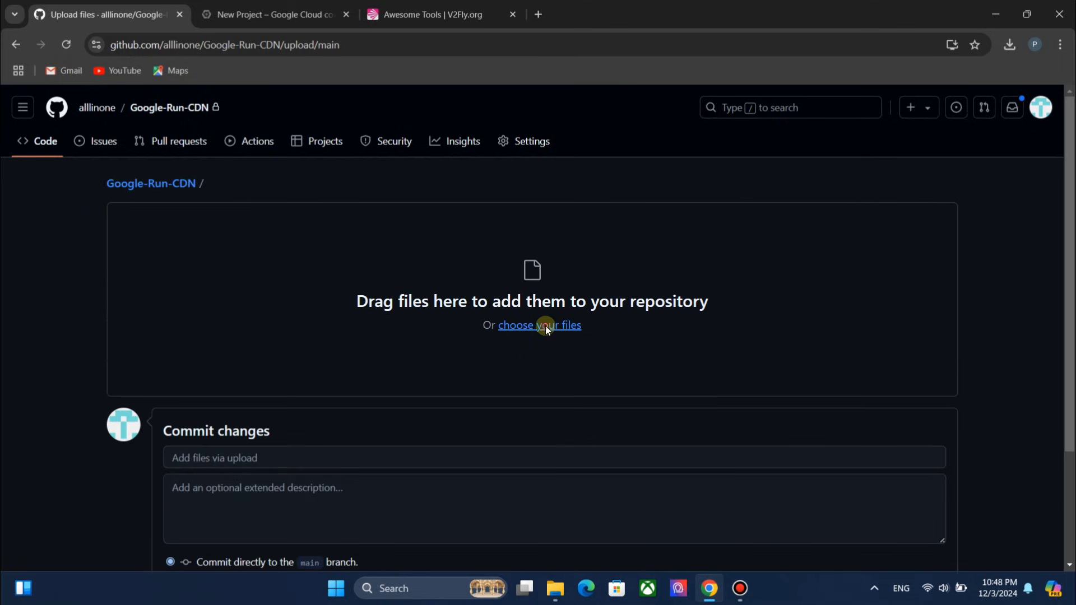
pyautogui.click(545, 326)
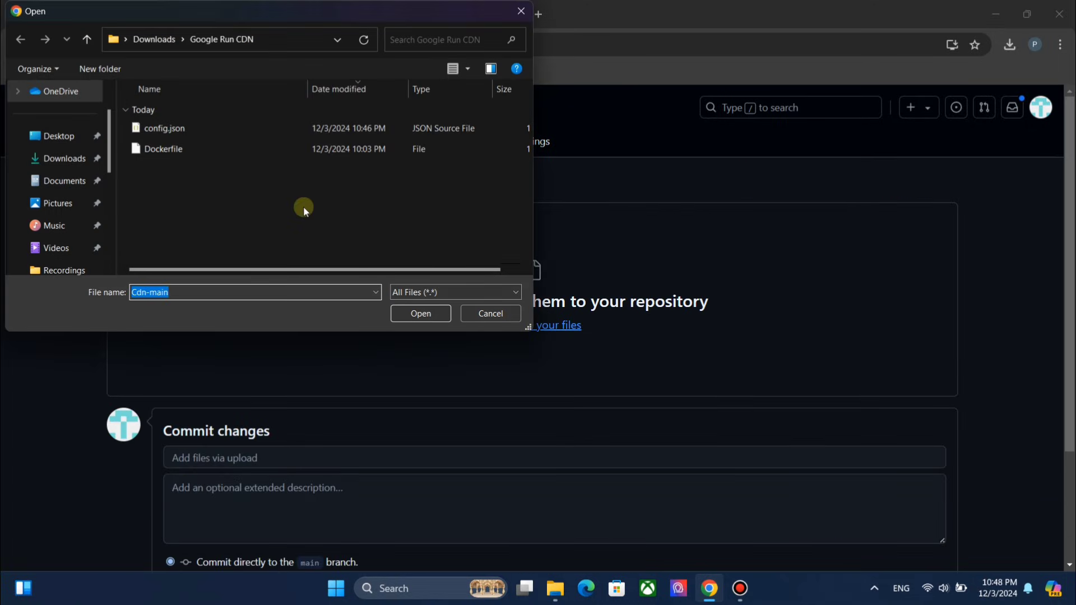
pyautogui.click(168, 128)
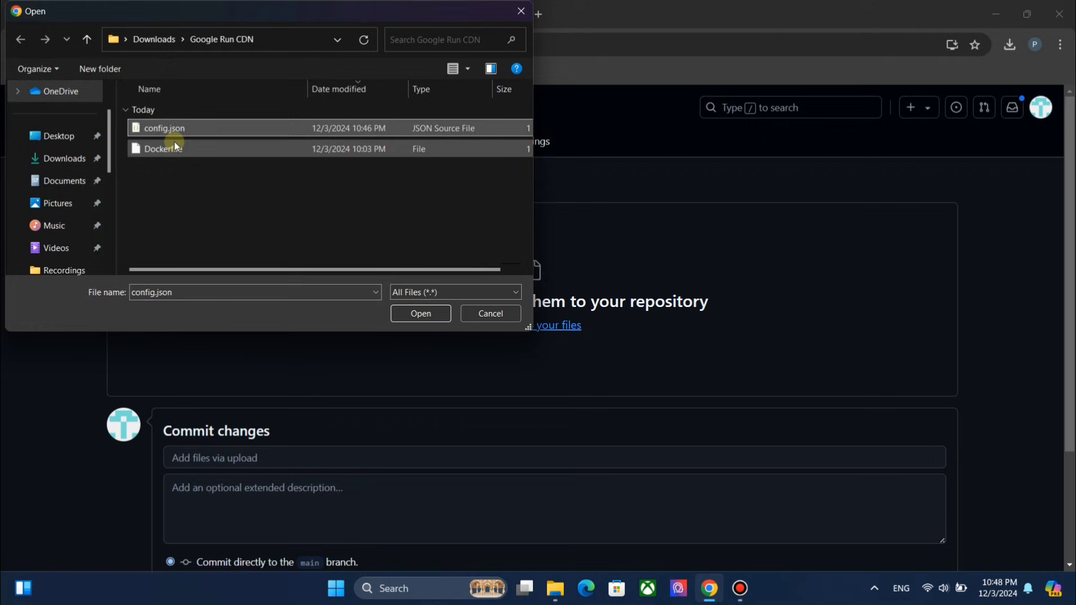
pyautogui.keyDown('shift'); pyautogui.click(174, 148); pyautogui.keyUp('shift')
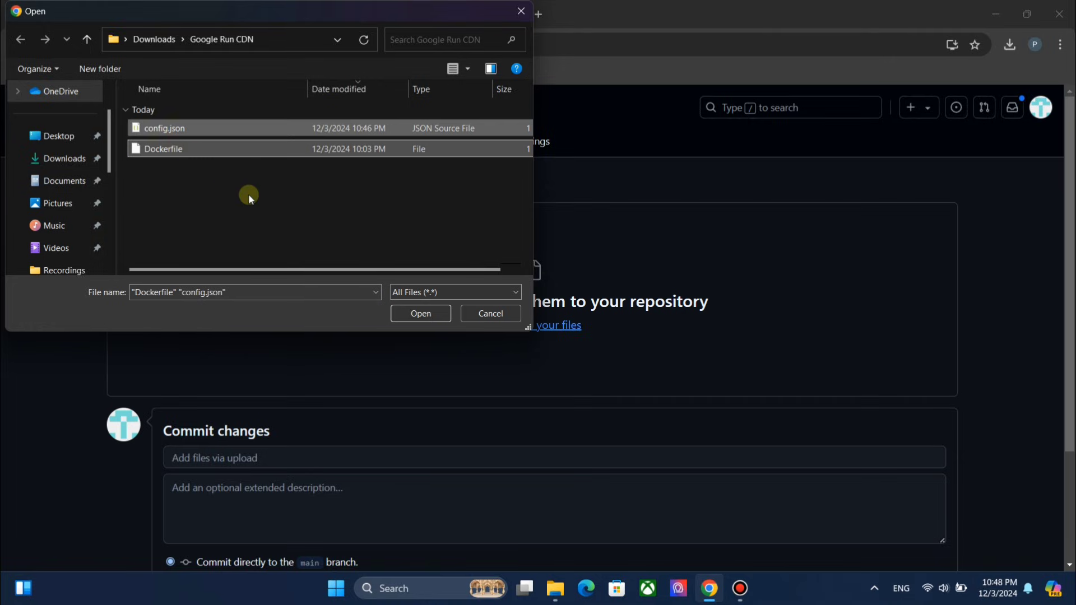
pyautogui.click(430, 312)
pyautogui.scroll(-2, 673, 359)
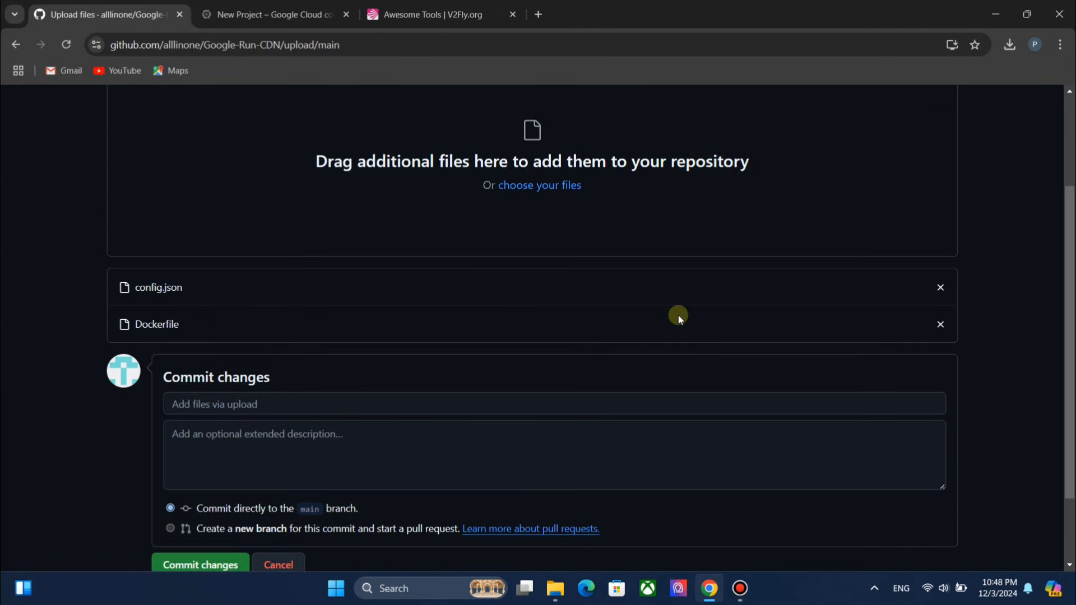
pyautogui.scroll(-2, 379, 452)
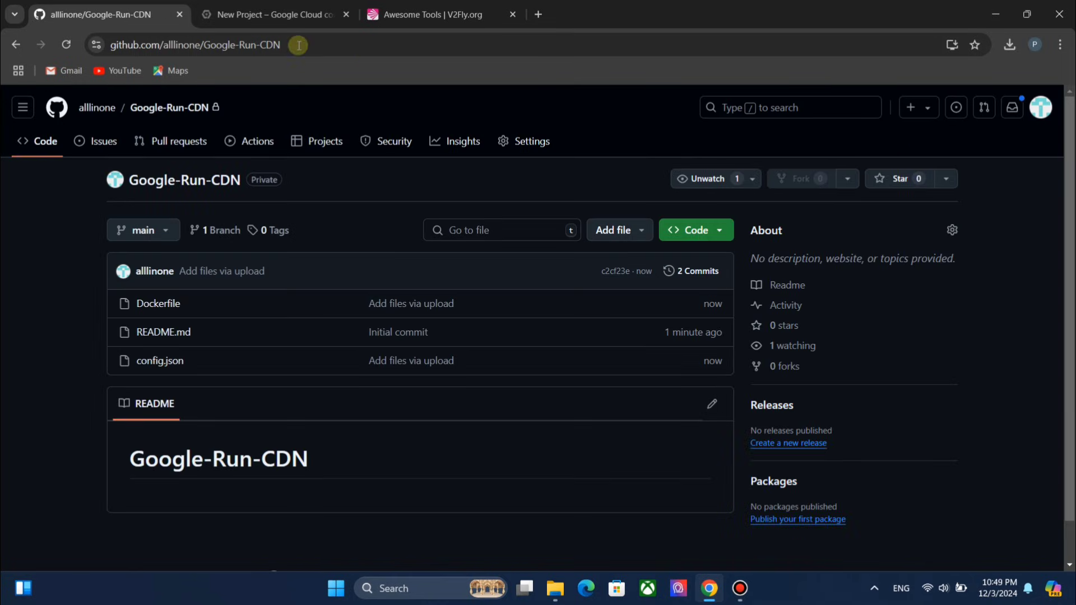
# Find Cloud Run through the console search and begin a new service from a connected repository.
pyautogui.click(289, 14)
pyautogui.click(520, 102)
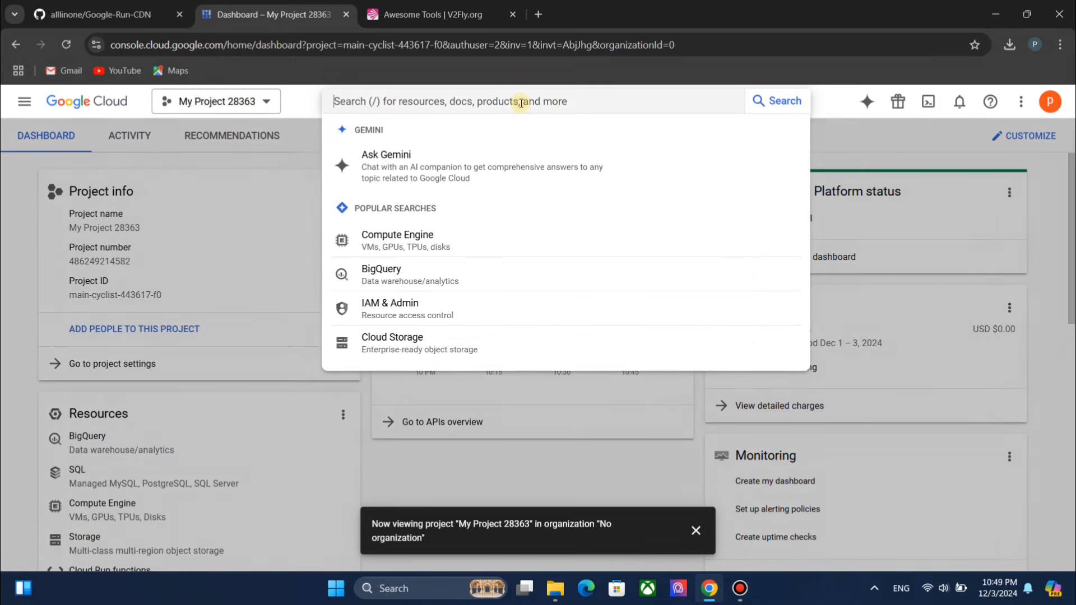
pyautogui.write('run')
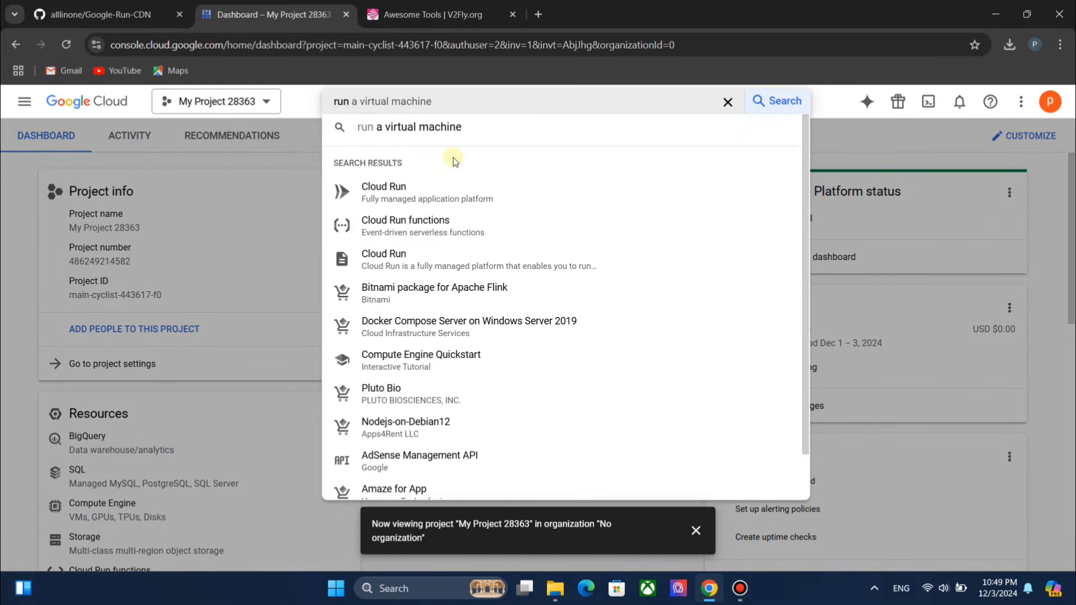
pyautogui.click(374, 196)
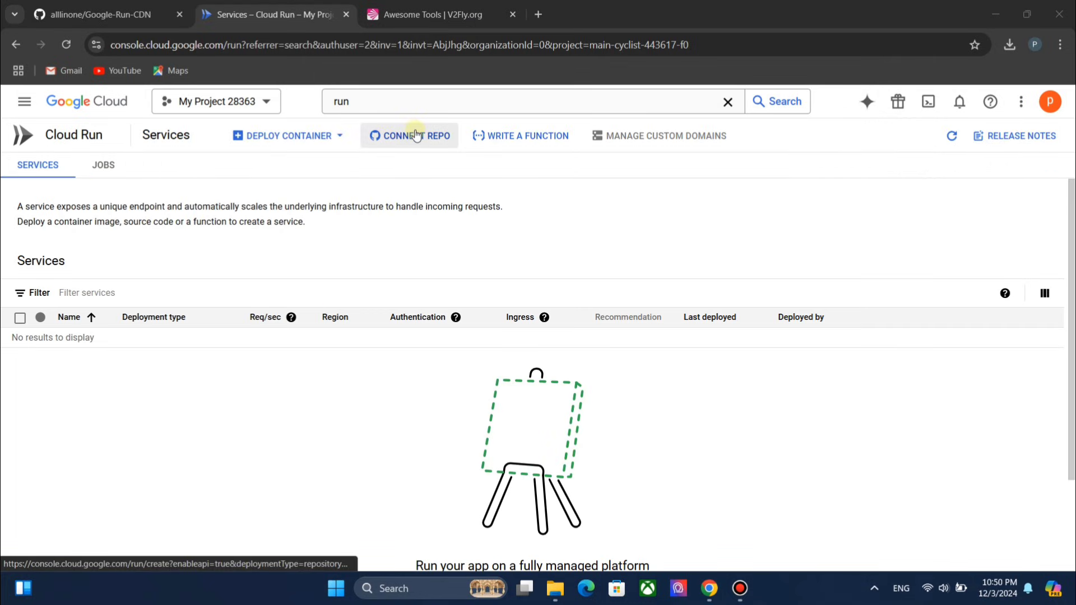
pyautogui.click(415, 136)
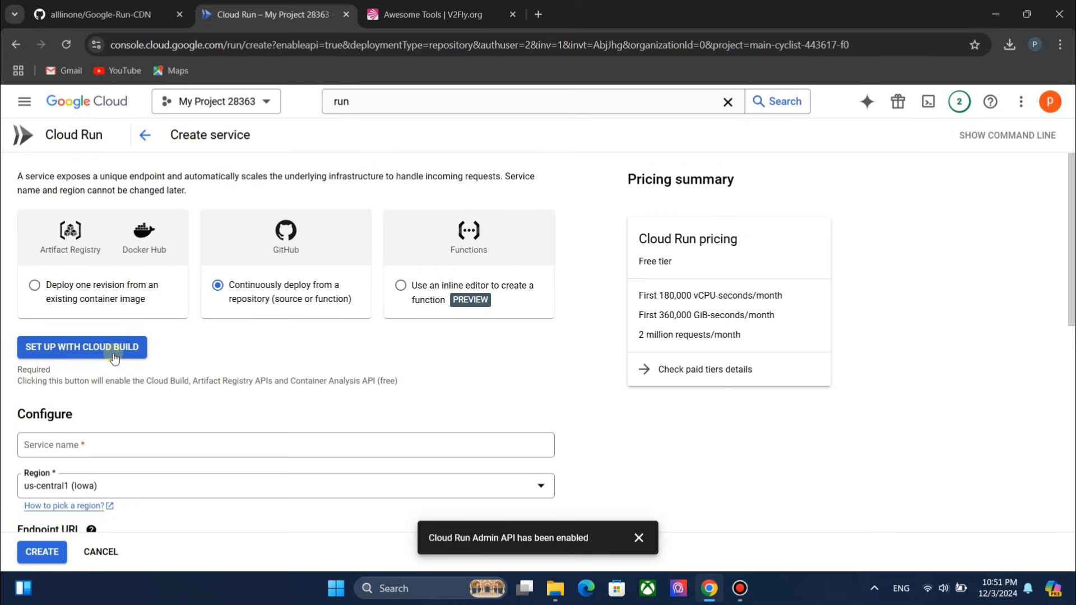
# Authenticate with GitHub and install Google Cloud Build on the GitHub repositories.
pyautogui.click(113, 353)
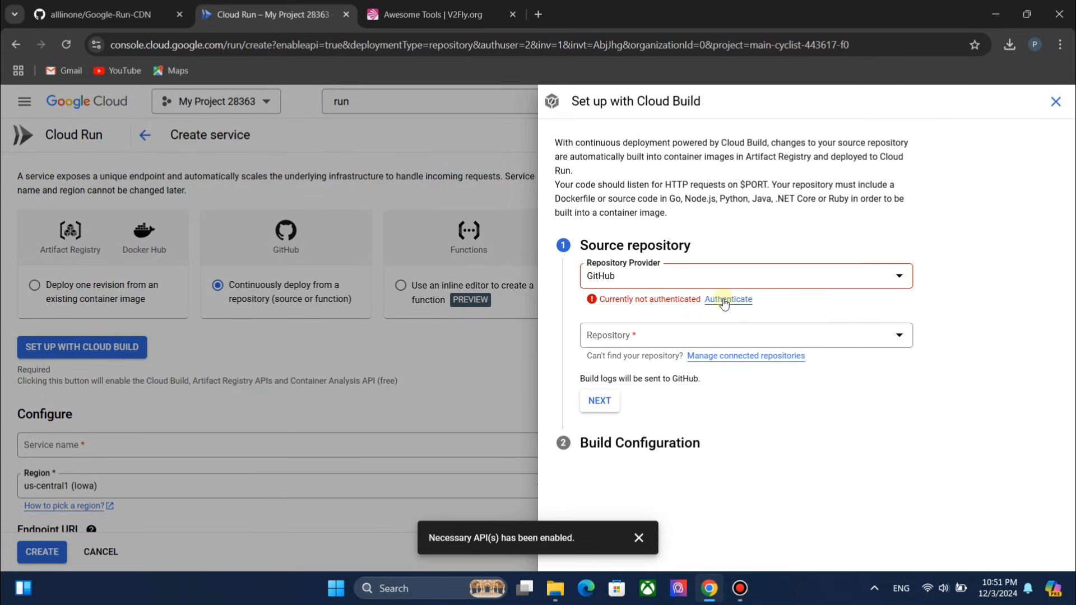
pyautogui.click(724, 300)
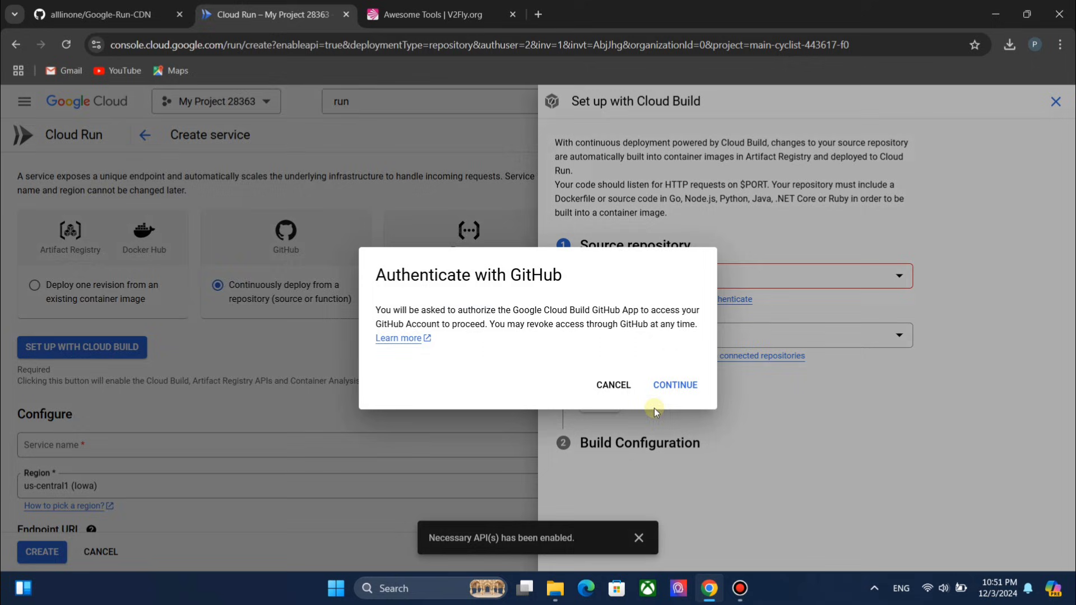
pyautogui.click(672, 388)
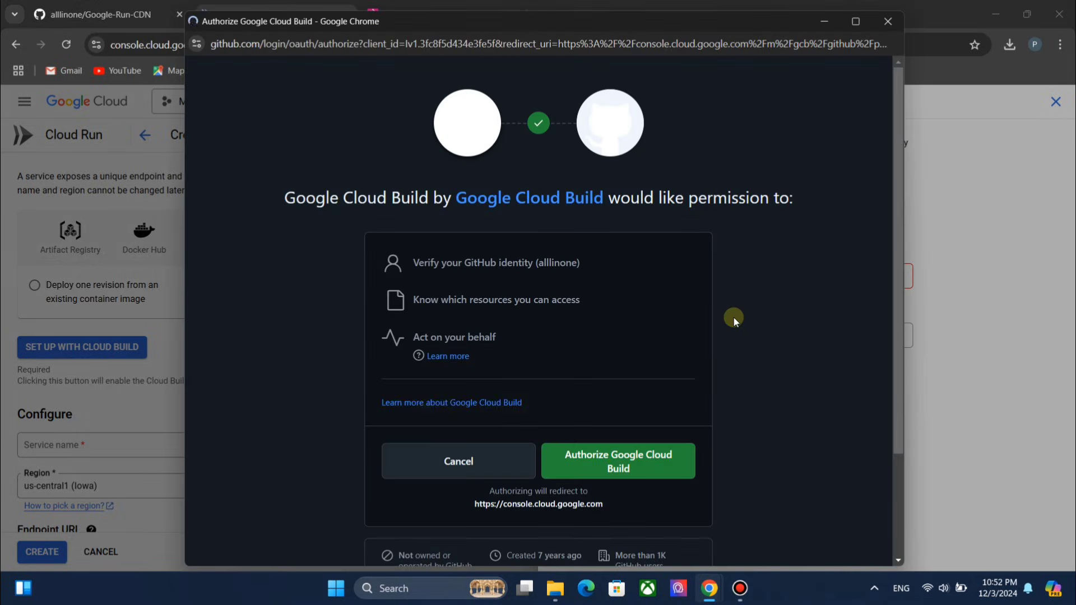
pyautogui.click(646, 465)
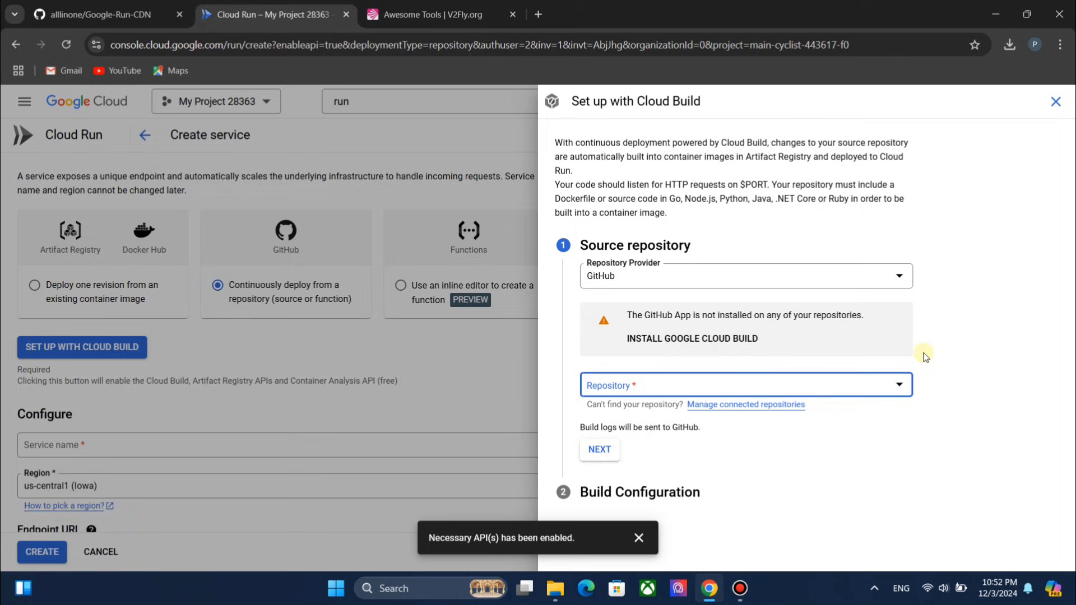
pyautogui.click(716, 341)
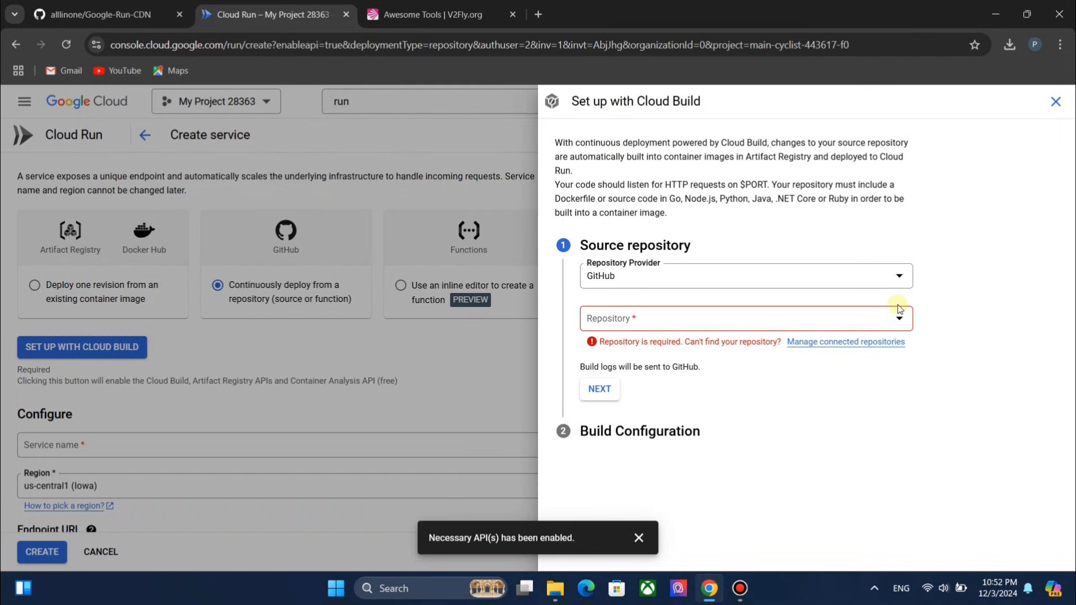
# Select Google-Run-CDN as the source, accept the terms, and save a Dockerfile build.
pyautogui.click(893, 321)
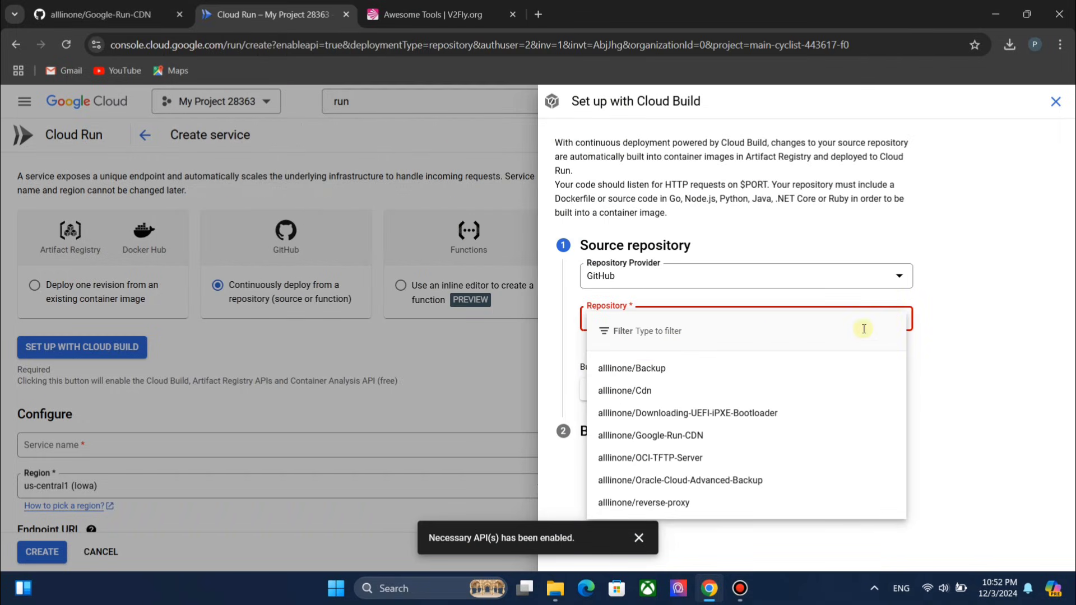
pyautogui.click(673, 444)
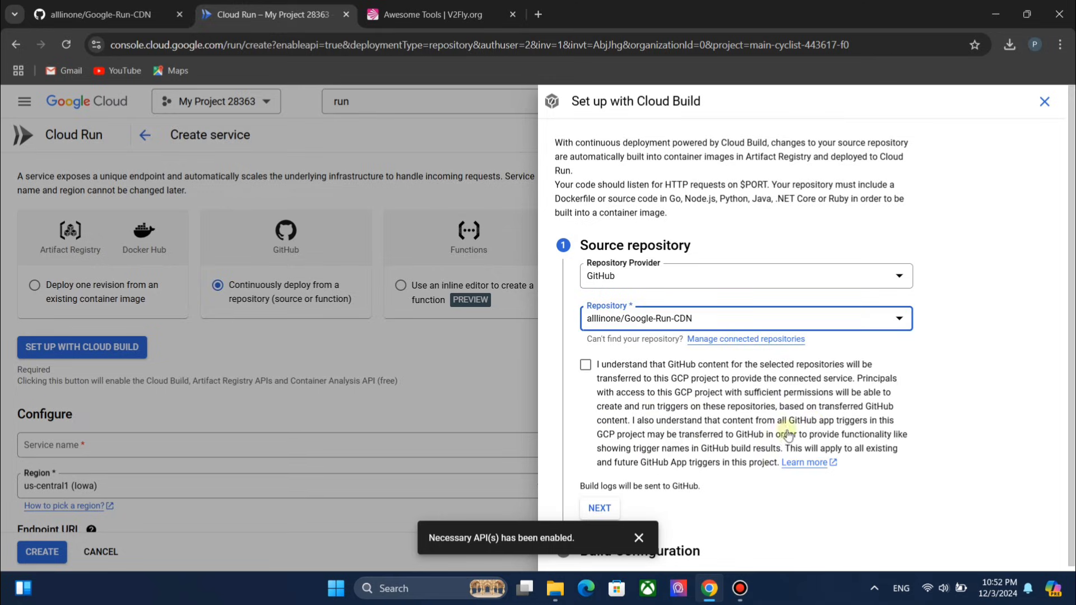
pyautogui.click(585, 360)
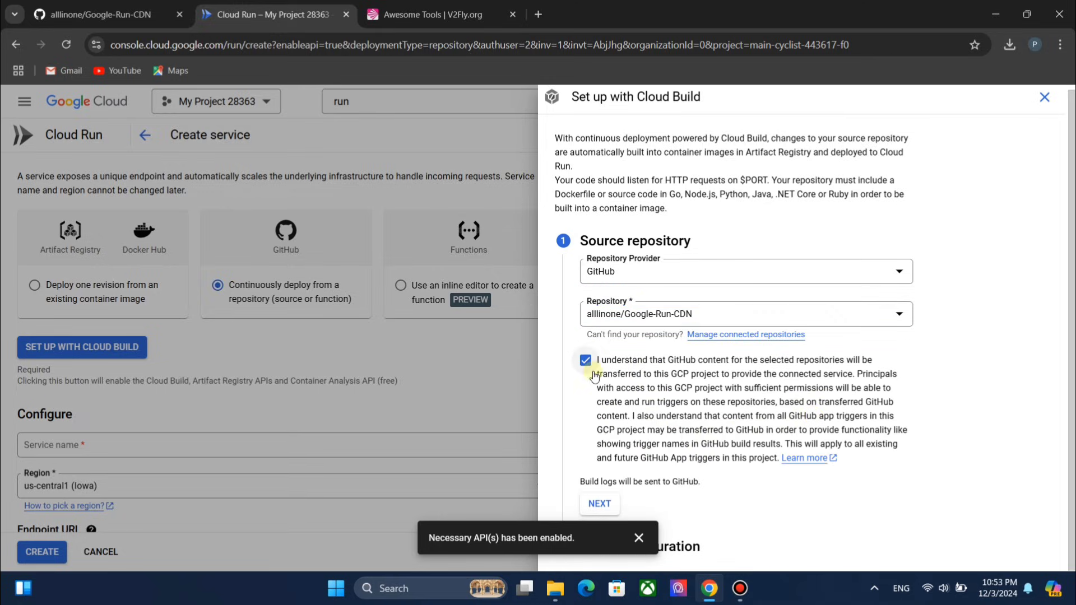
pyautogui.click(600, 504)
pyautogui.click(639, 540)
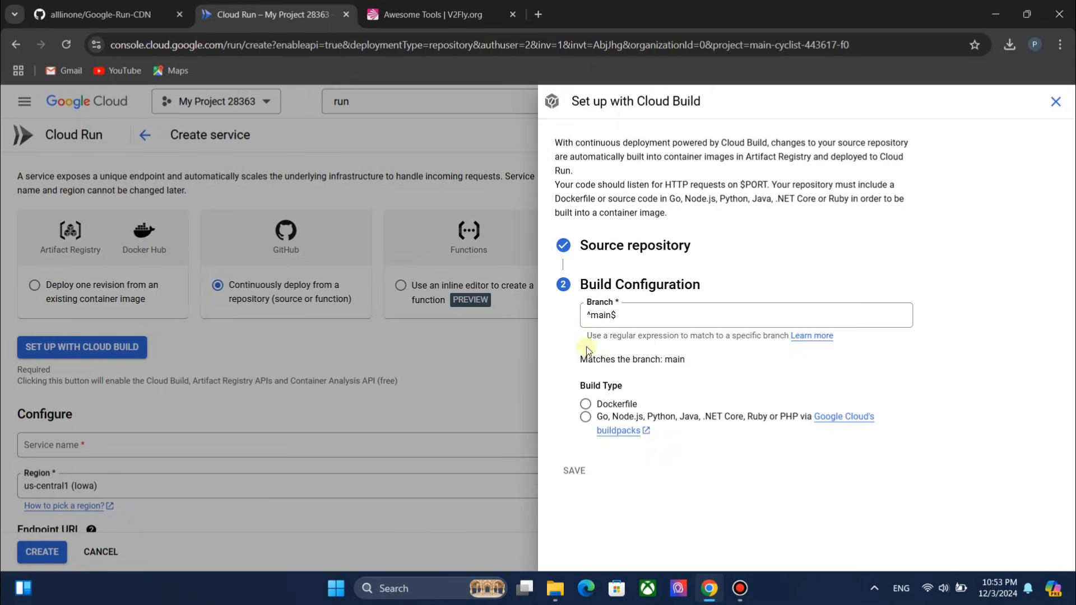
pyautogui.click(586, 405)
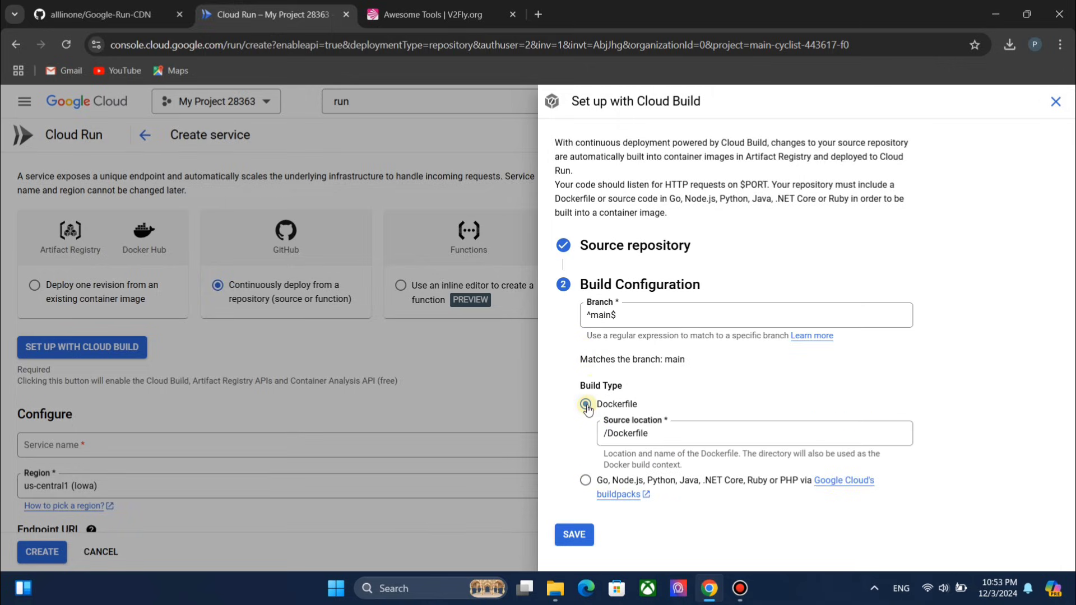
pyautogui.click(574, 538)
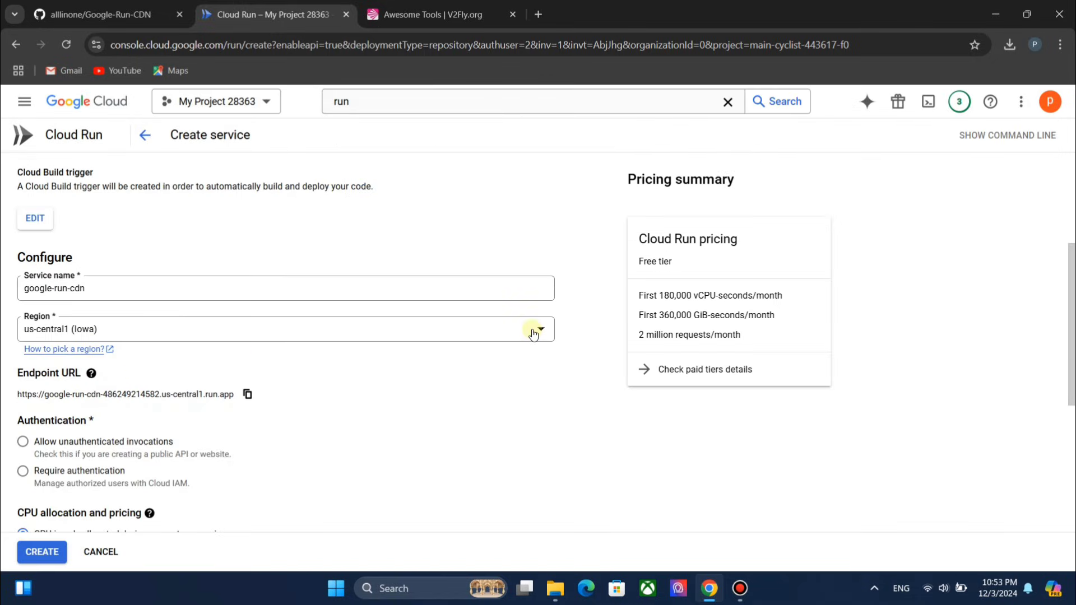
# Create google-run-cdn in asia-southeast1 (Singapore), allowing unauthenticated invocations.
pyautogui.click(533, 334)
pyautogui.write('sing')
pyautogui.click(144, 279)
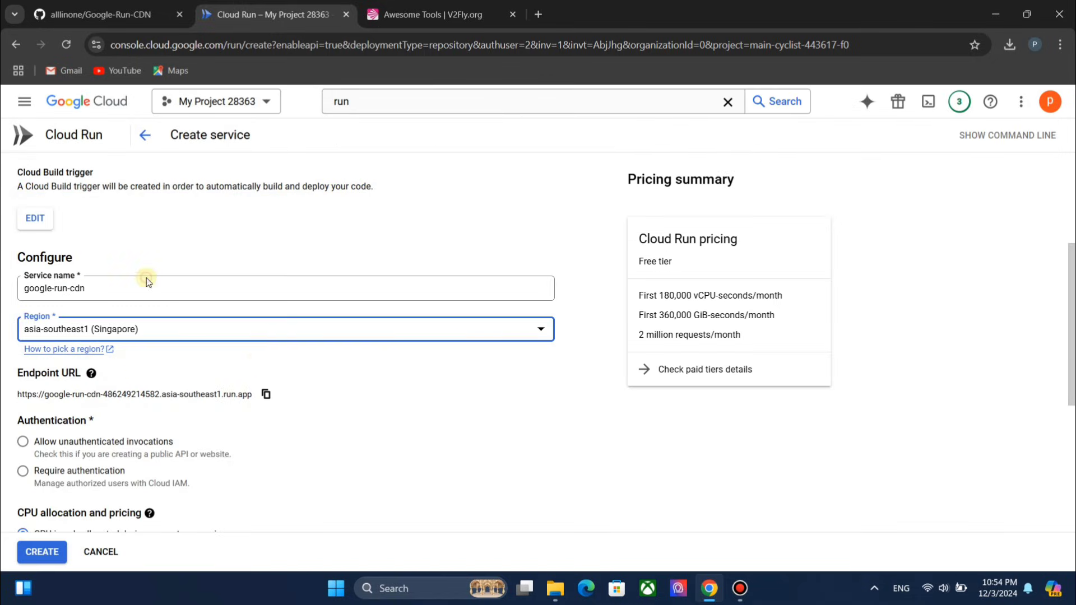
pyautogui.scroll(-3, 303, 419)
pyautogui.click(23, 232)
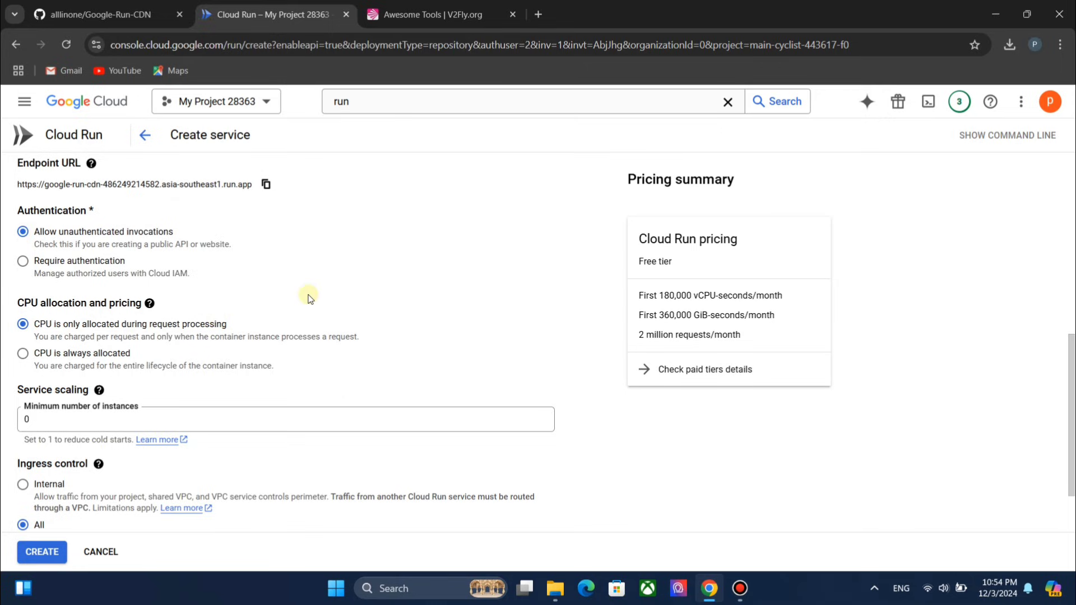
pyautogui.scroll(-2, 307, 298)
pyautogui.scroll(-1, 307, 298)
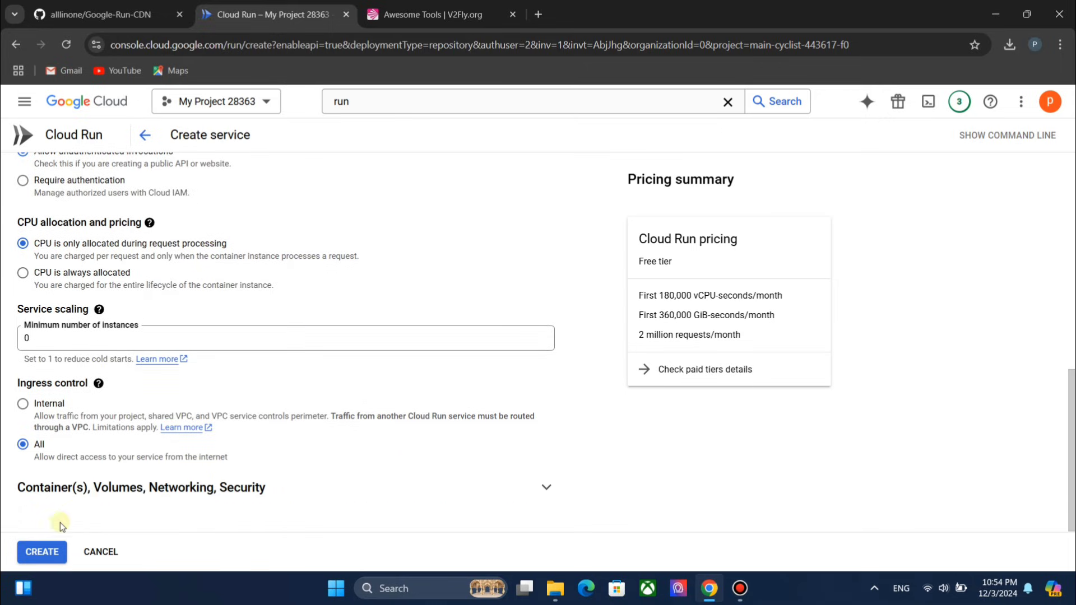
pyautogui.click(31, 554)
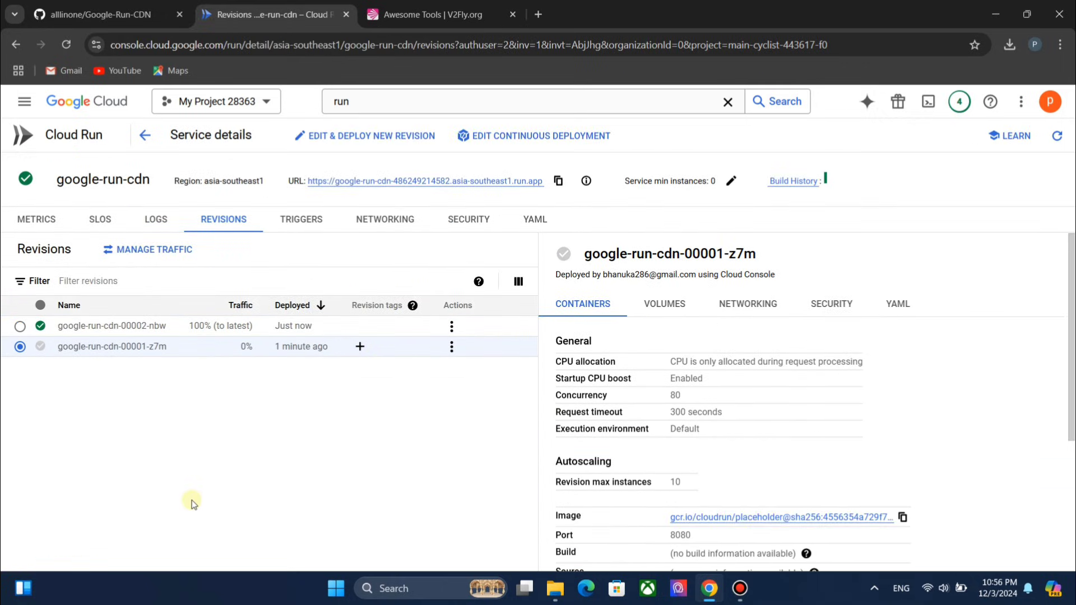
pyautogui.moveTo(307, 181); pyautogui.dragTo(402, 197)
pyautogui.click(402, 197)
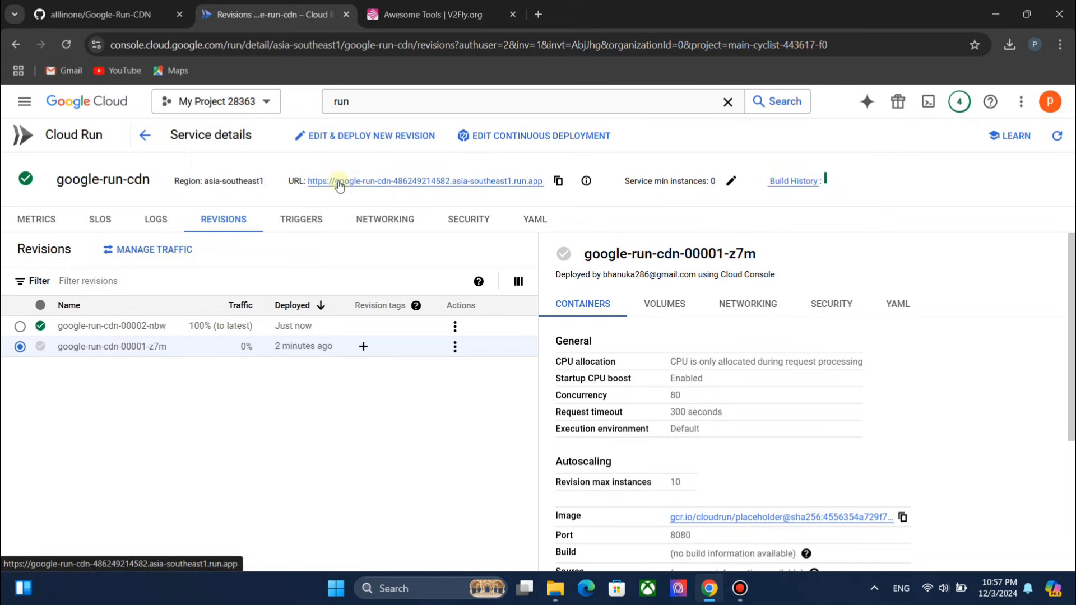
pyautogui.moveTo(335, 176)
pyautogui.mouseDown()
pyautogui.moveTo(411, 194)
pyautogui.moveTo(541, 190)
pyautogui.mouseUp()
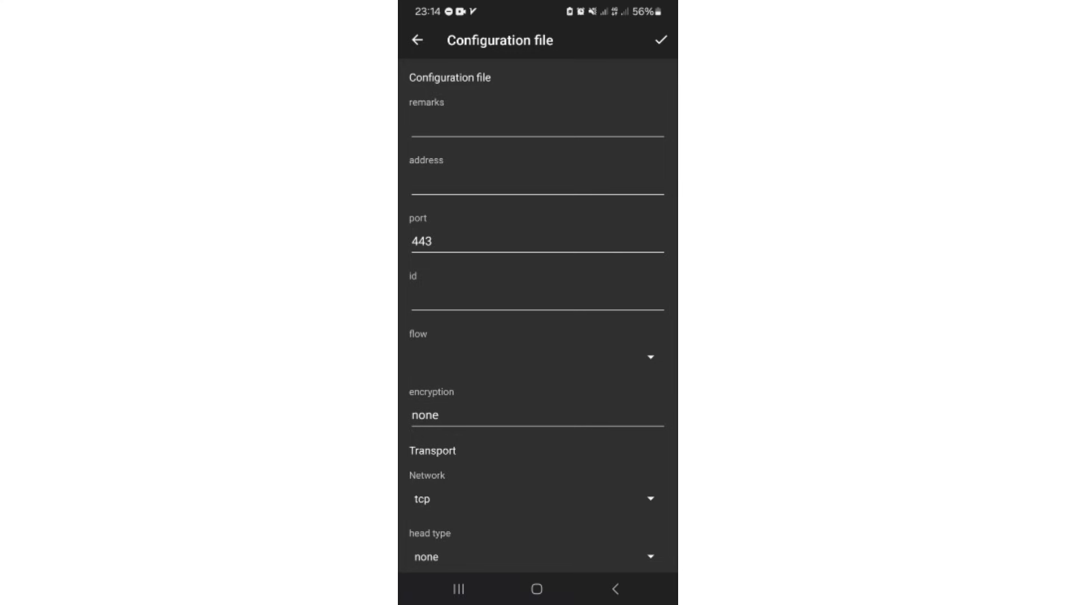
pyautogui.write('Google Run CDN')
# Fill the profile with remark Google Run CDN, the run.app hostname, port 443, and the UUID.
pyautogui.press('Tab')
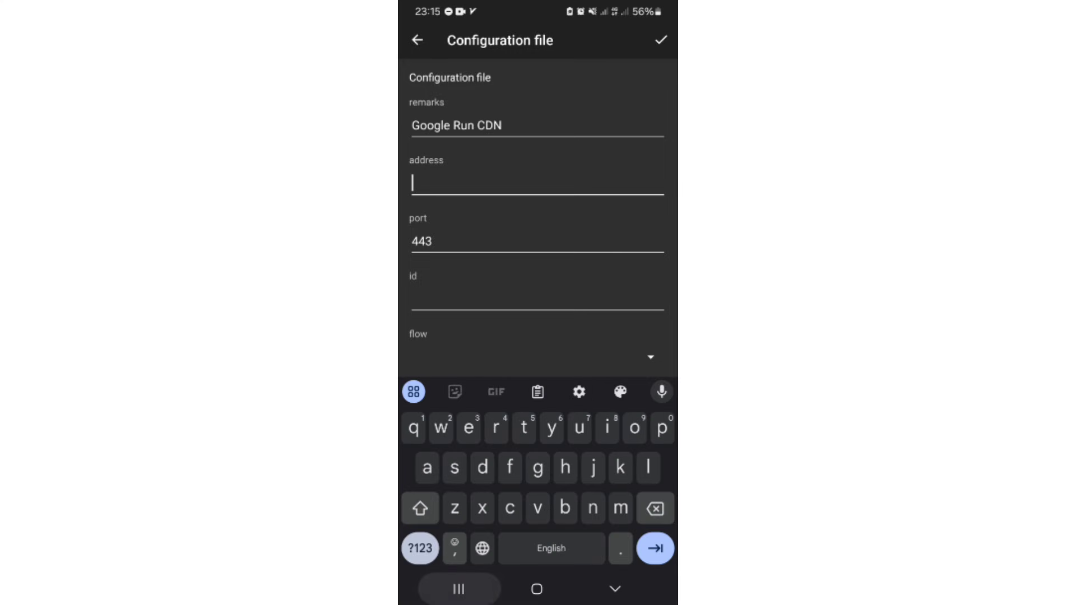
pyautogui.click(421, 183)
pyautogui.click(433, 159)
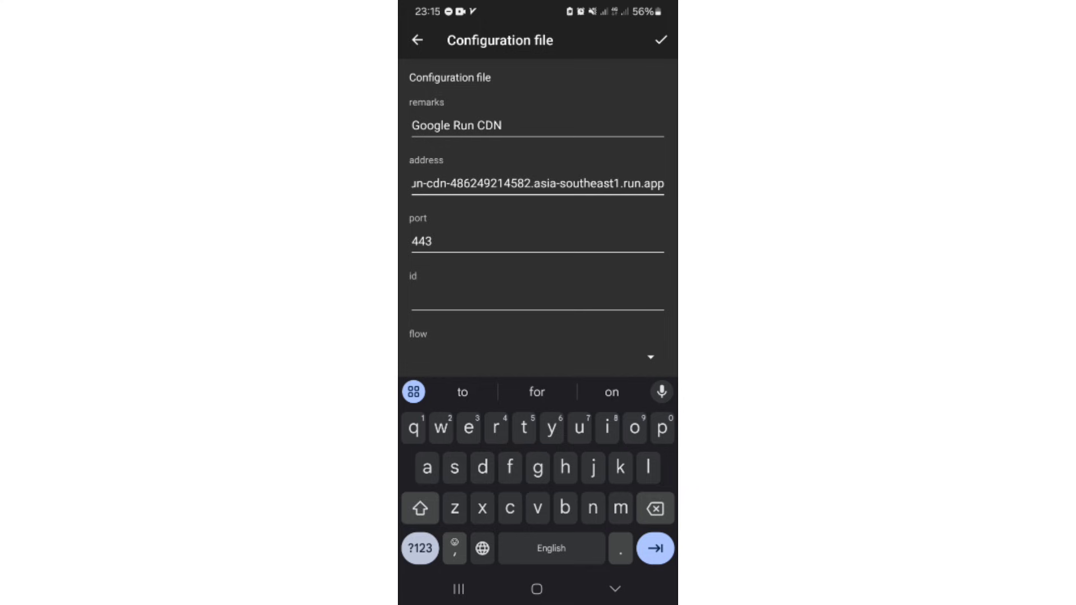
pyautogui.click(430, 241)
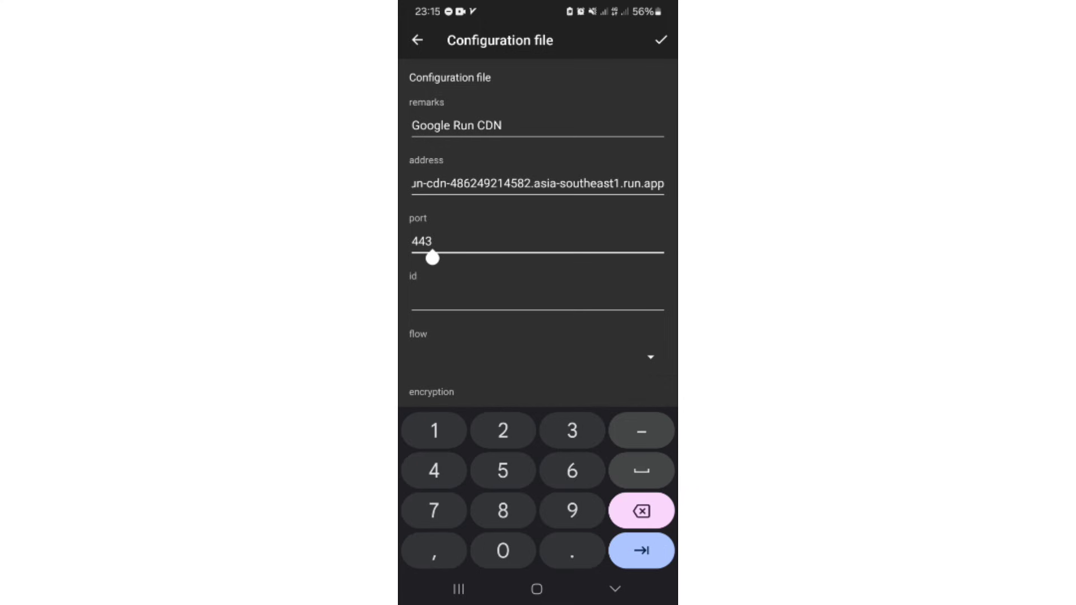
pyautogui.press('Tab')
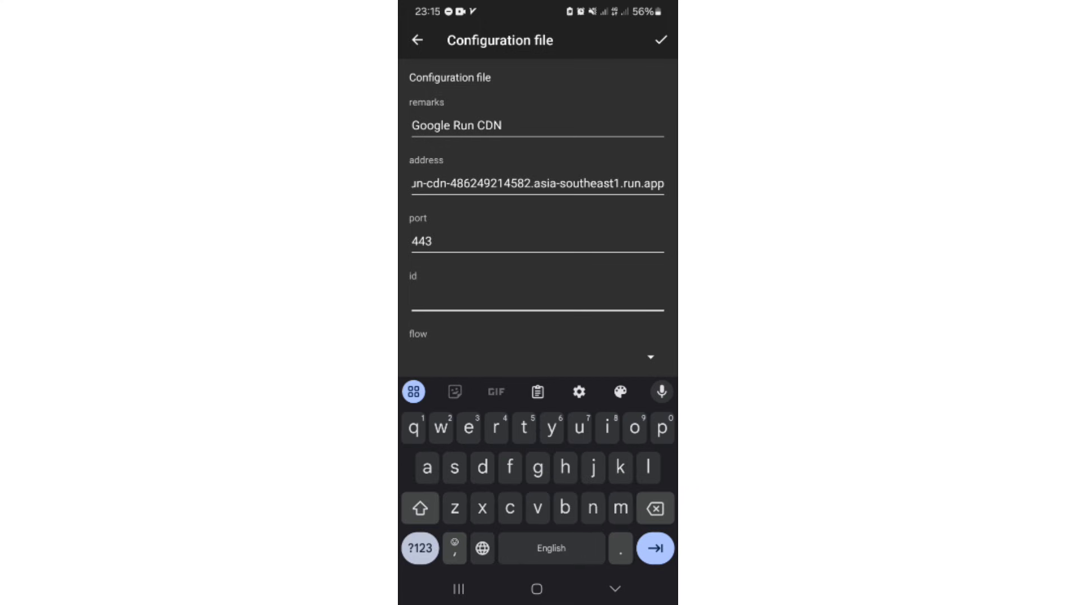
pyautogui.click(538, 391)
pyautogui.click(614, 589)
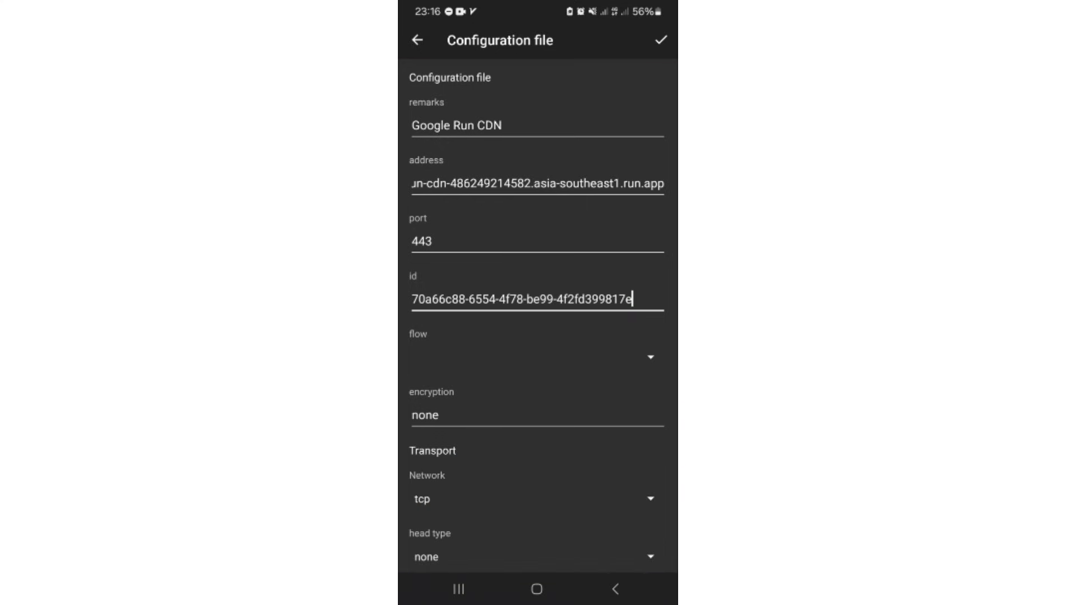
# Set the network to ws and paste the Cloud Run hostname as the ws host.
pyautogui.click(538, 499)
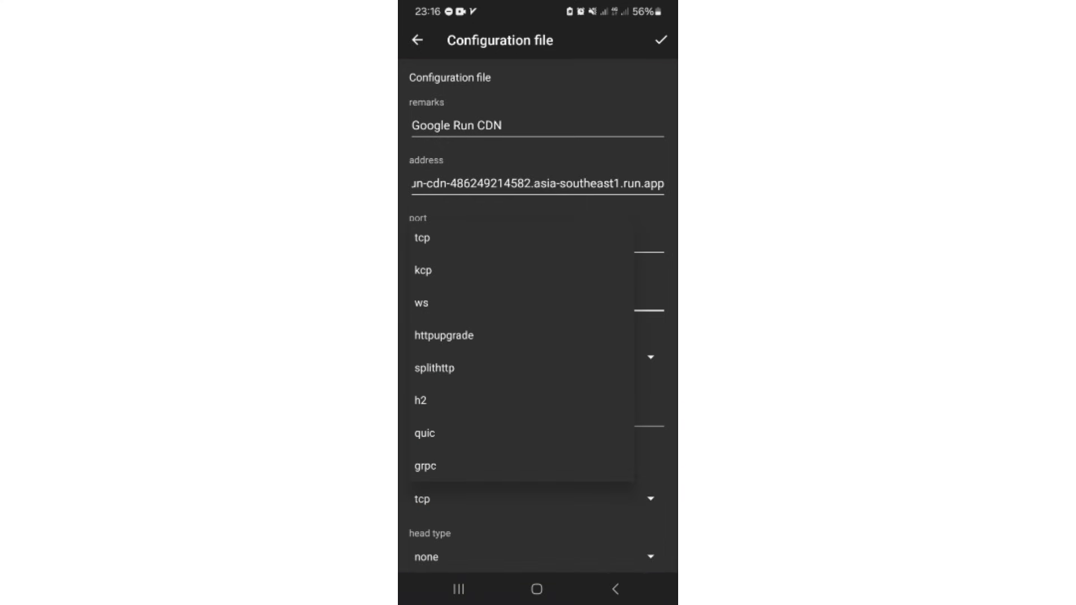
pyautogui.click(504, 304)
pyautogui.scroll(-3, 537, 336)
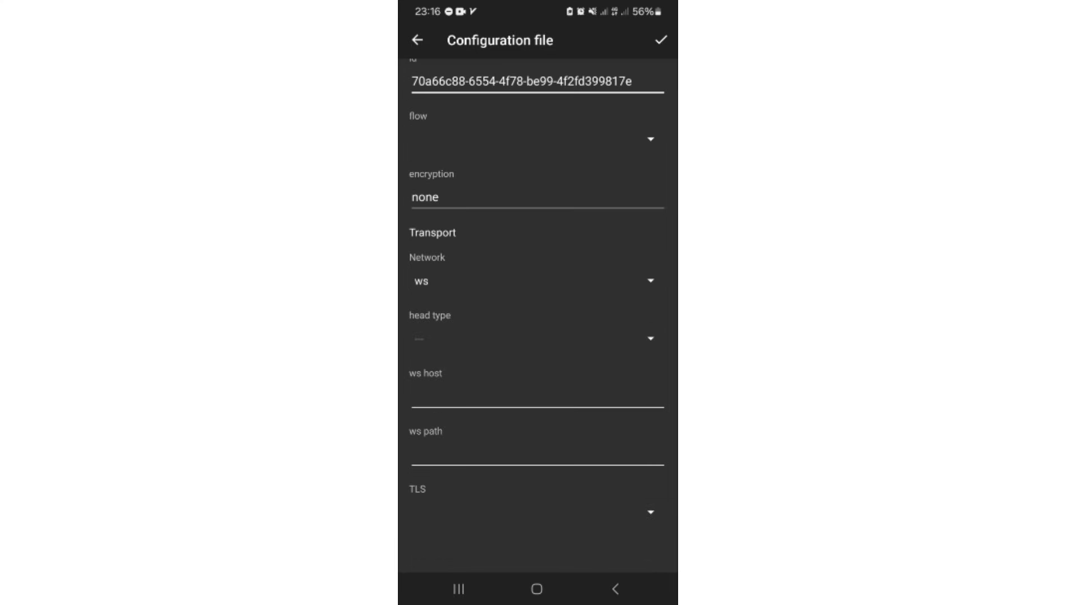
pyautogui.click(539, 395)
pyautogui.click(535, 390)
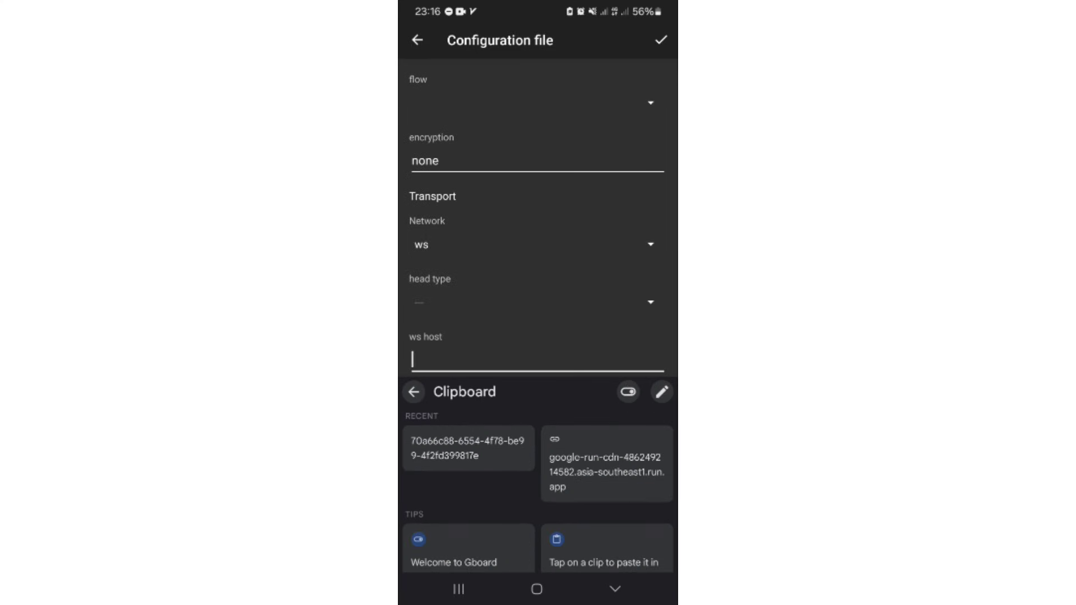
pyautogui.click(606, 465)
# Enter / as the ws path and set TLS security to tls.
pyautogui.click(538, 358)
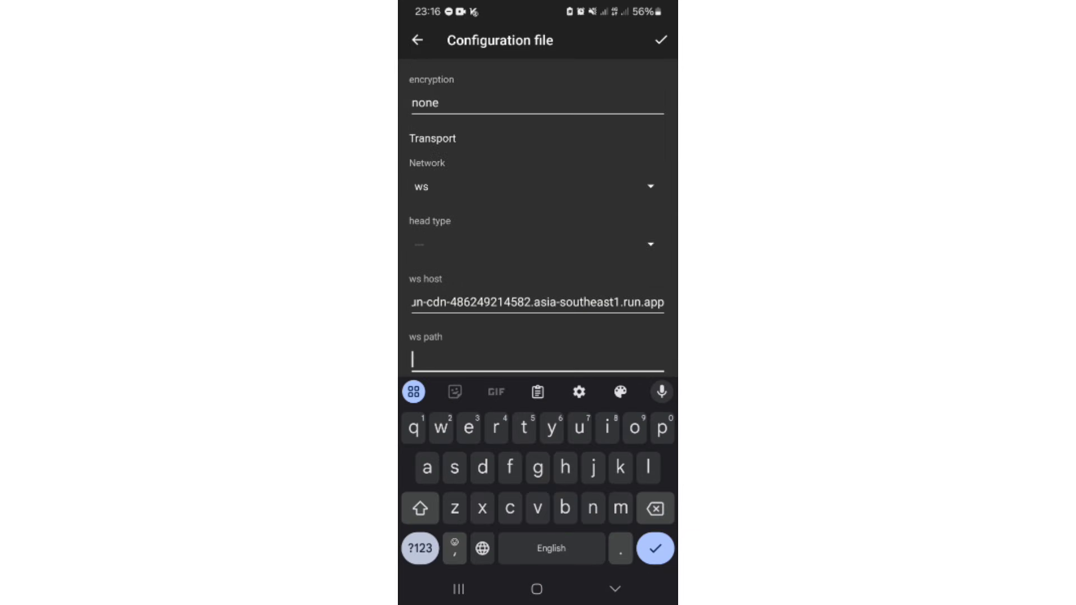
pyautogui.click(420, 548)
pyautogui.write('/')
pyautogui.press('Escape')
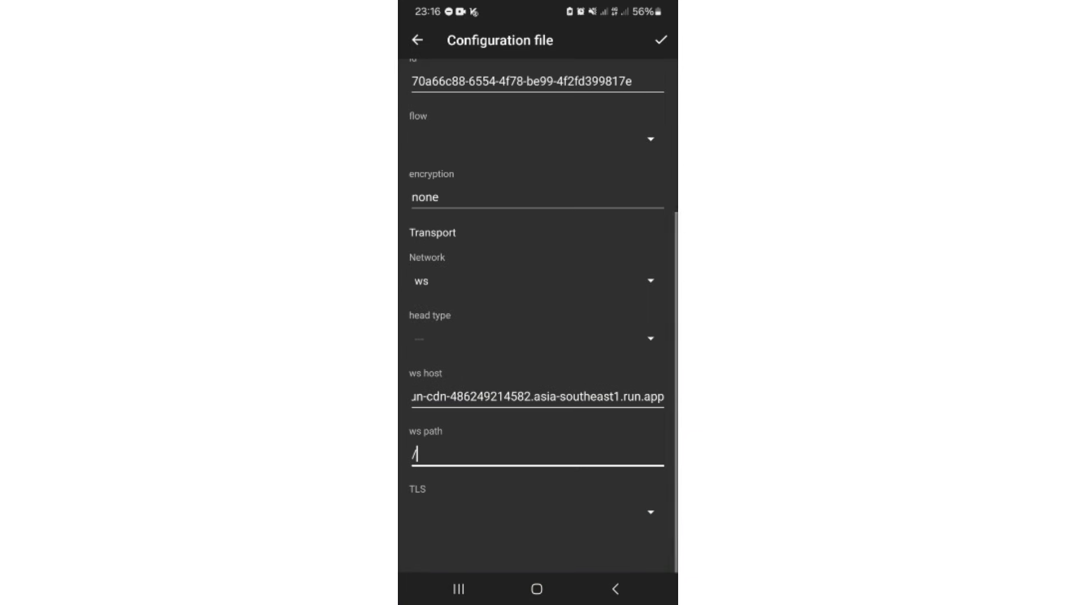
pyautogui.click(649, 511)
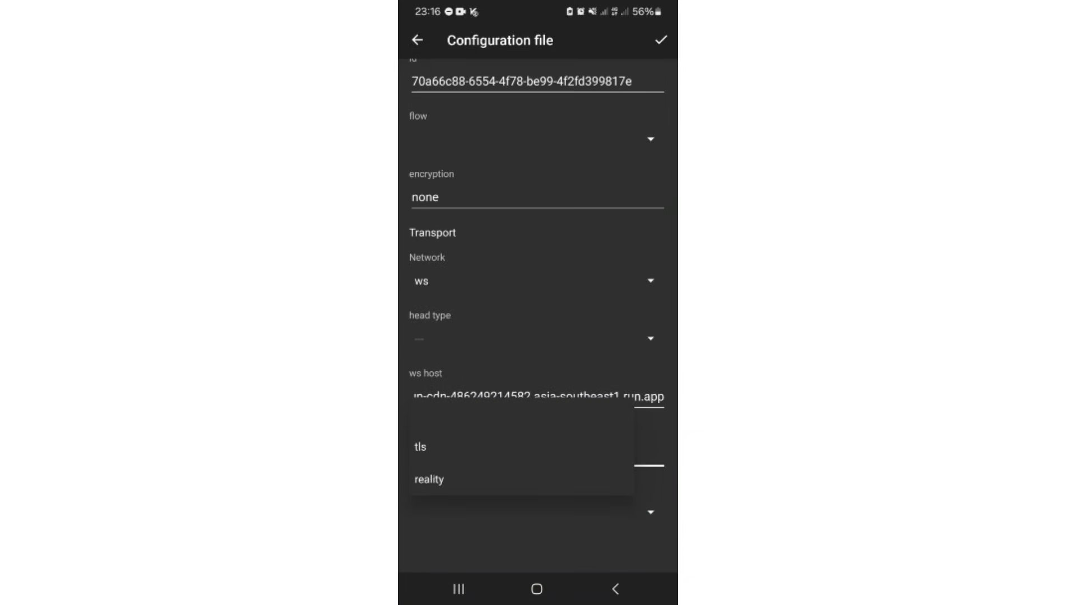
pyautogui.click(420, 446)
pyautogui.scroll(-3, 537, 336)
pyautogui.scroll(-1, 538, 337)
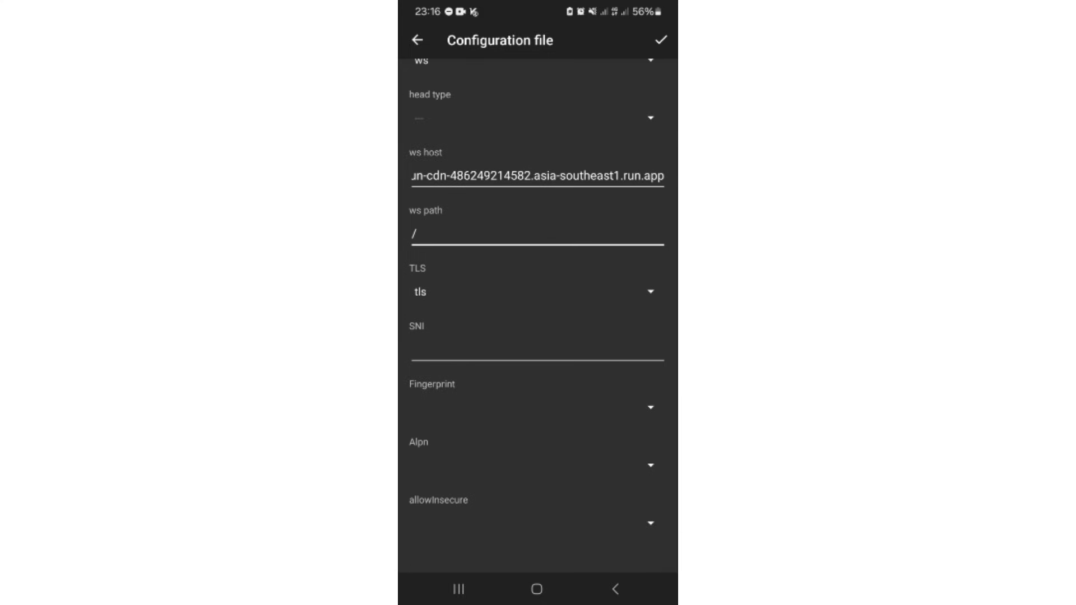
# Enter SNI test.com, choose ALPN h3,h2,http/1.1, and set allowInsecure to true.
pyautogui.click(539, 349)
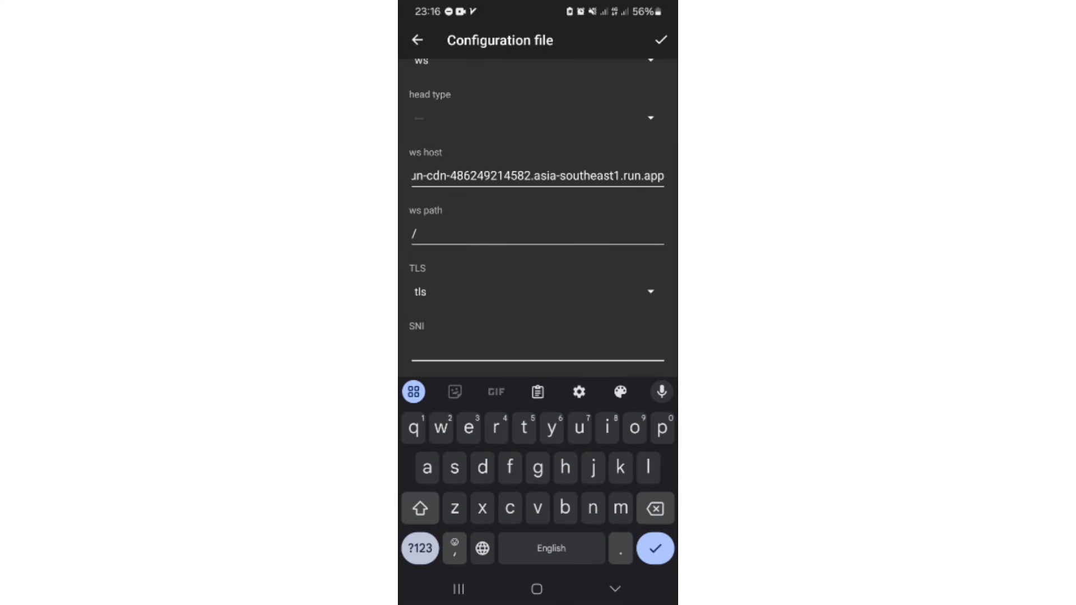
pyautogui.write('test.')
pyautogui.write('com')
pyautogui.click(615, 588)
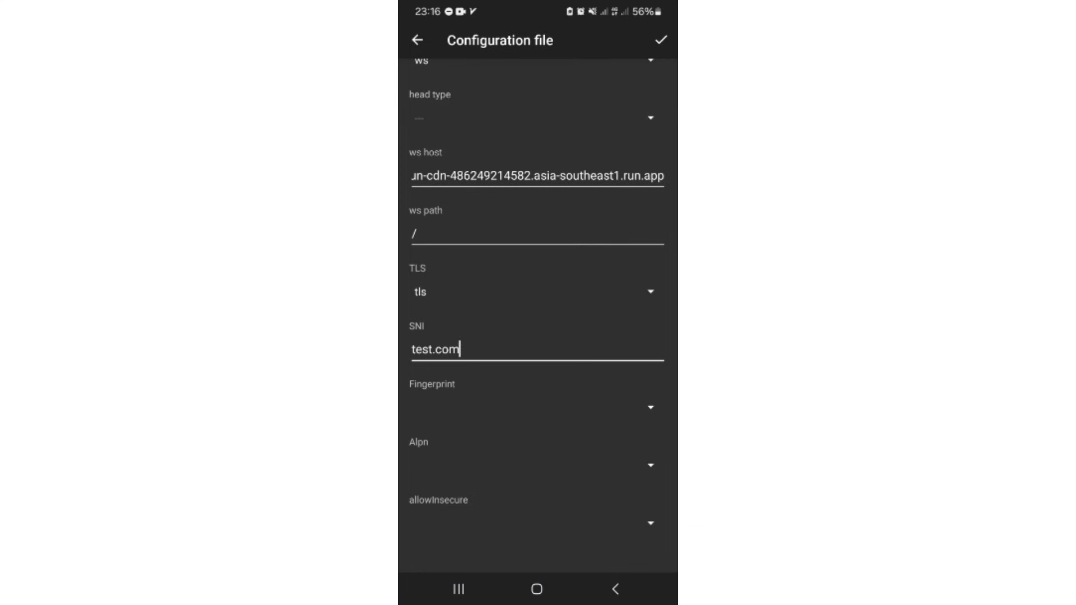
pyautogui.click(651, 465)
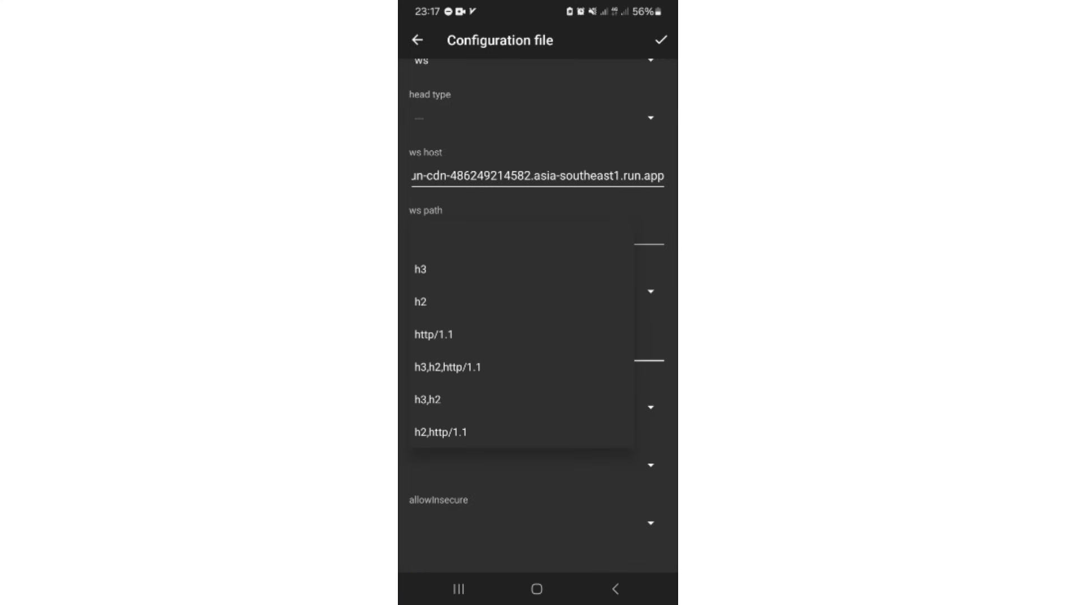
pyautogui.click(448, 366)
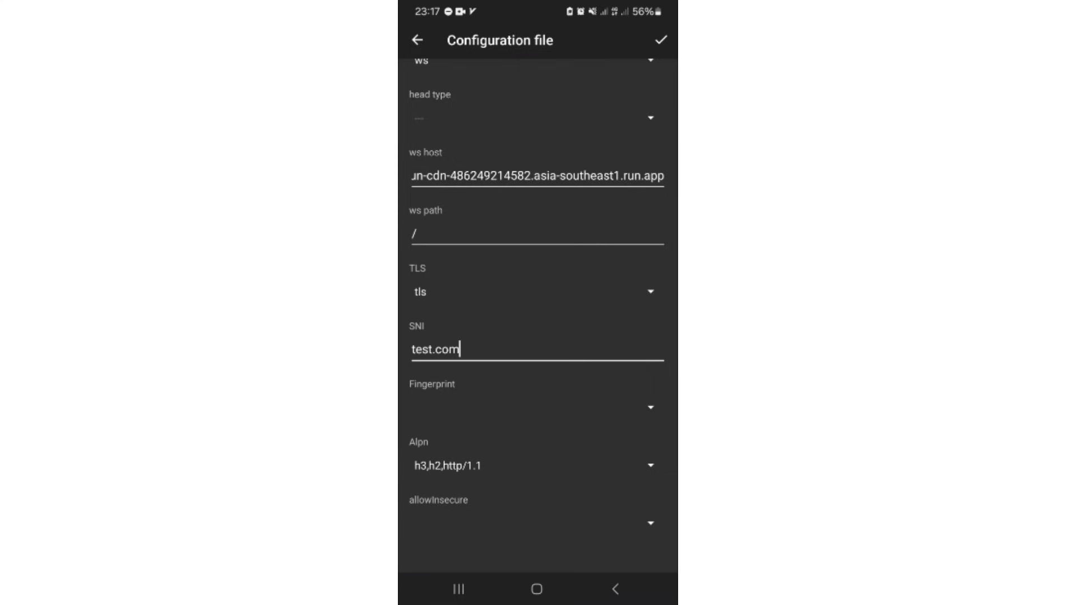
pyautogui.click(649, 522)
pyautogui.click(438, 463)
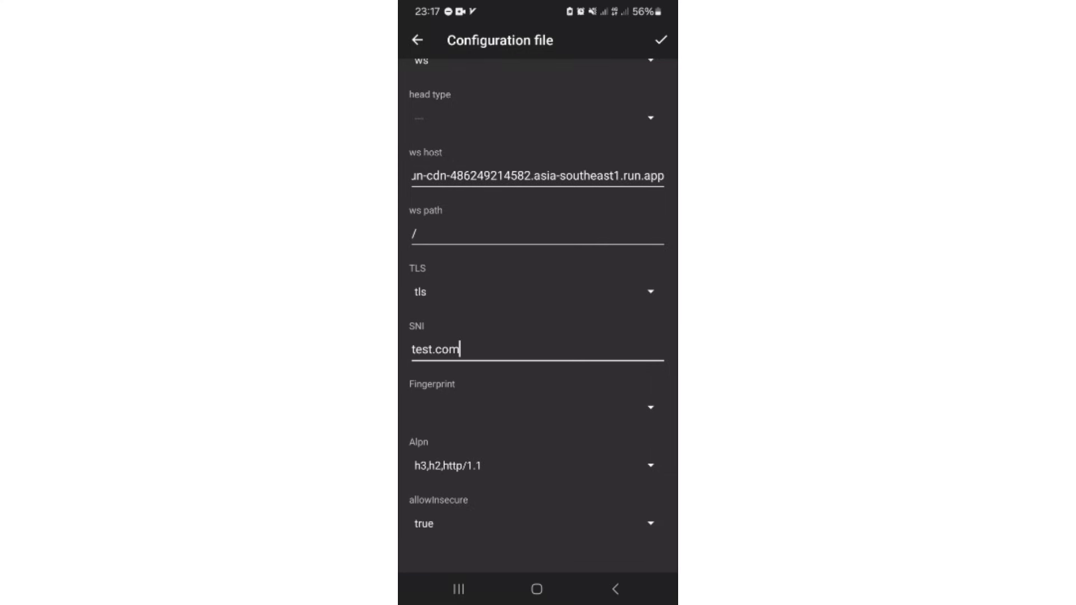